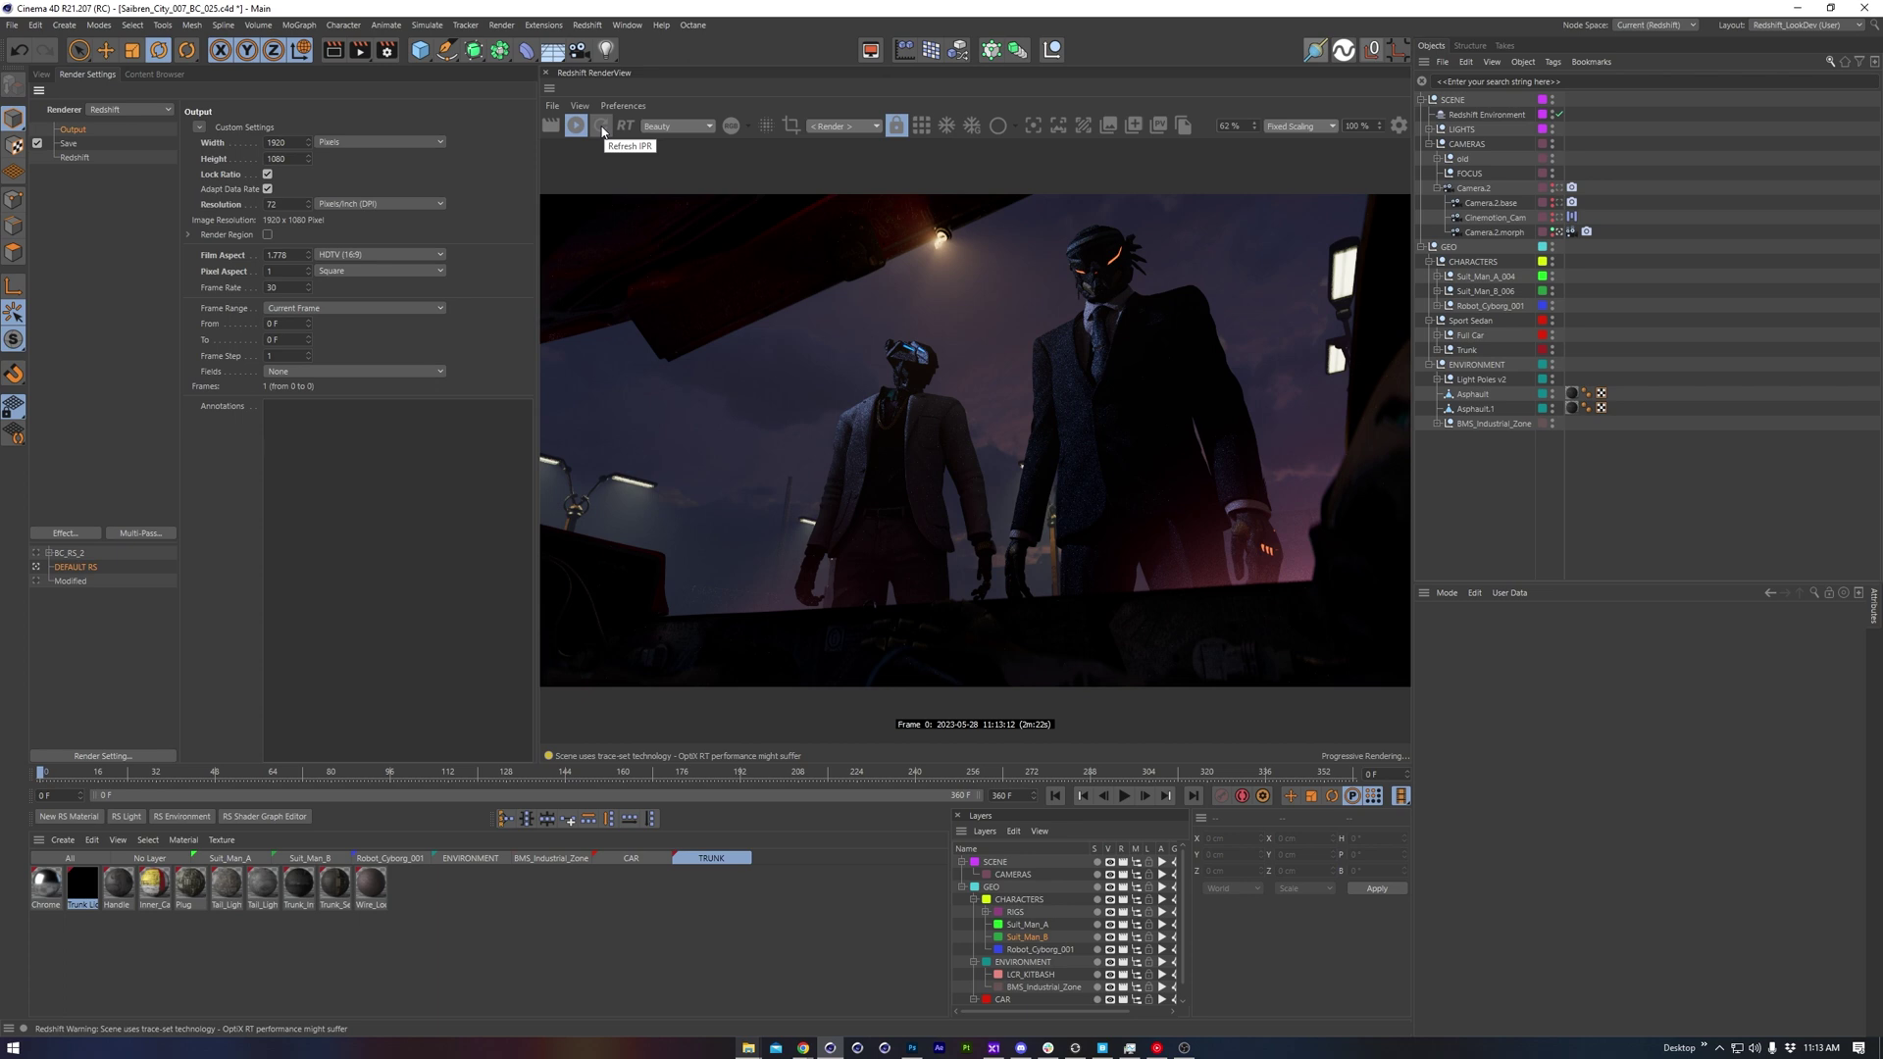
Step: Toggle IPR in the Redshift RenderView to stop the interactive preview render
left_click(602, 127)
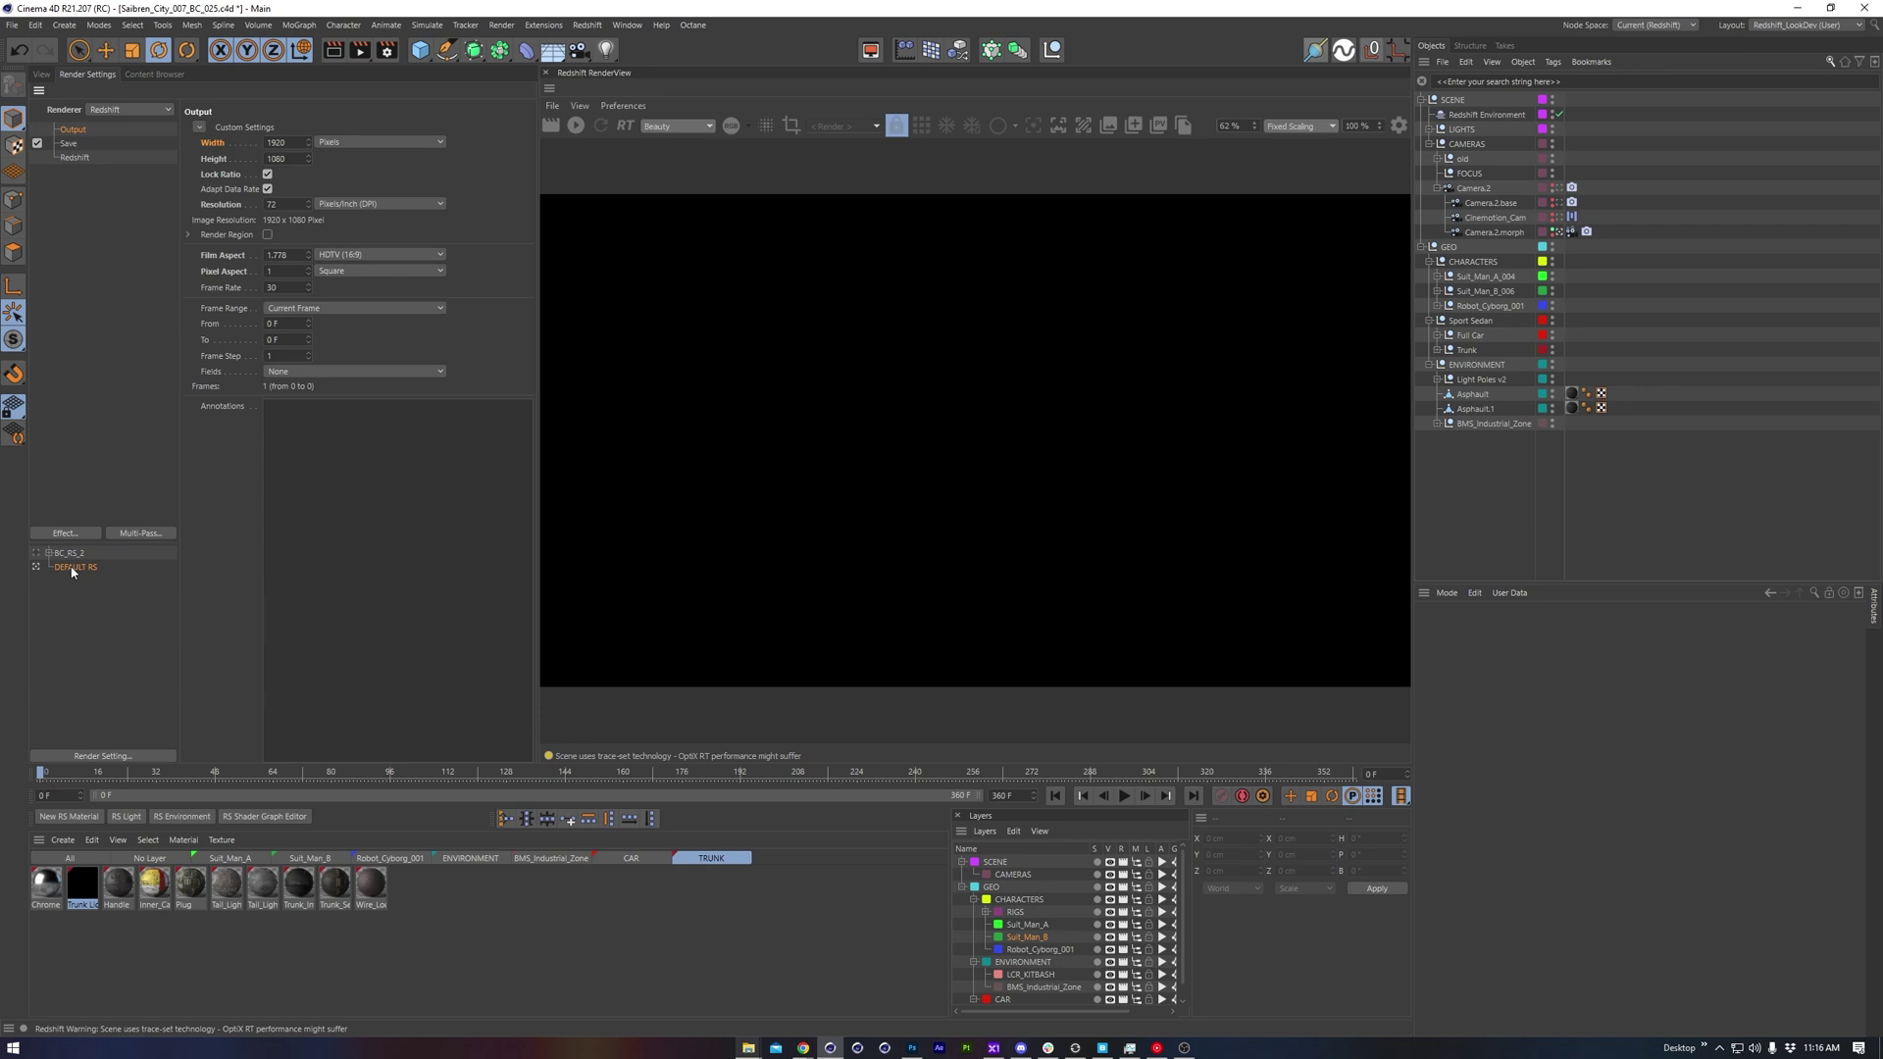
Step: Duplicate DEFAULT RS as 'Modified' and disable Hardware Ray-Tracing and Tessellation and Displacement
left_click_drag(75, 577, 77, 580, "ctrl")
double_click(83, 580)
type("Modified")
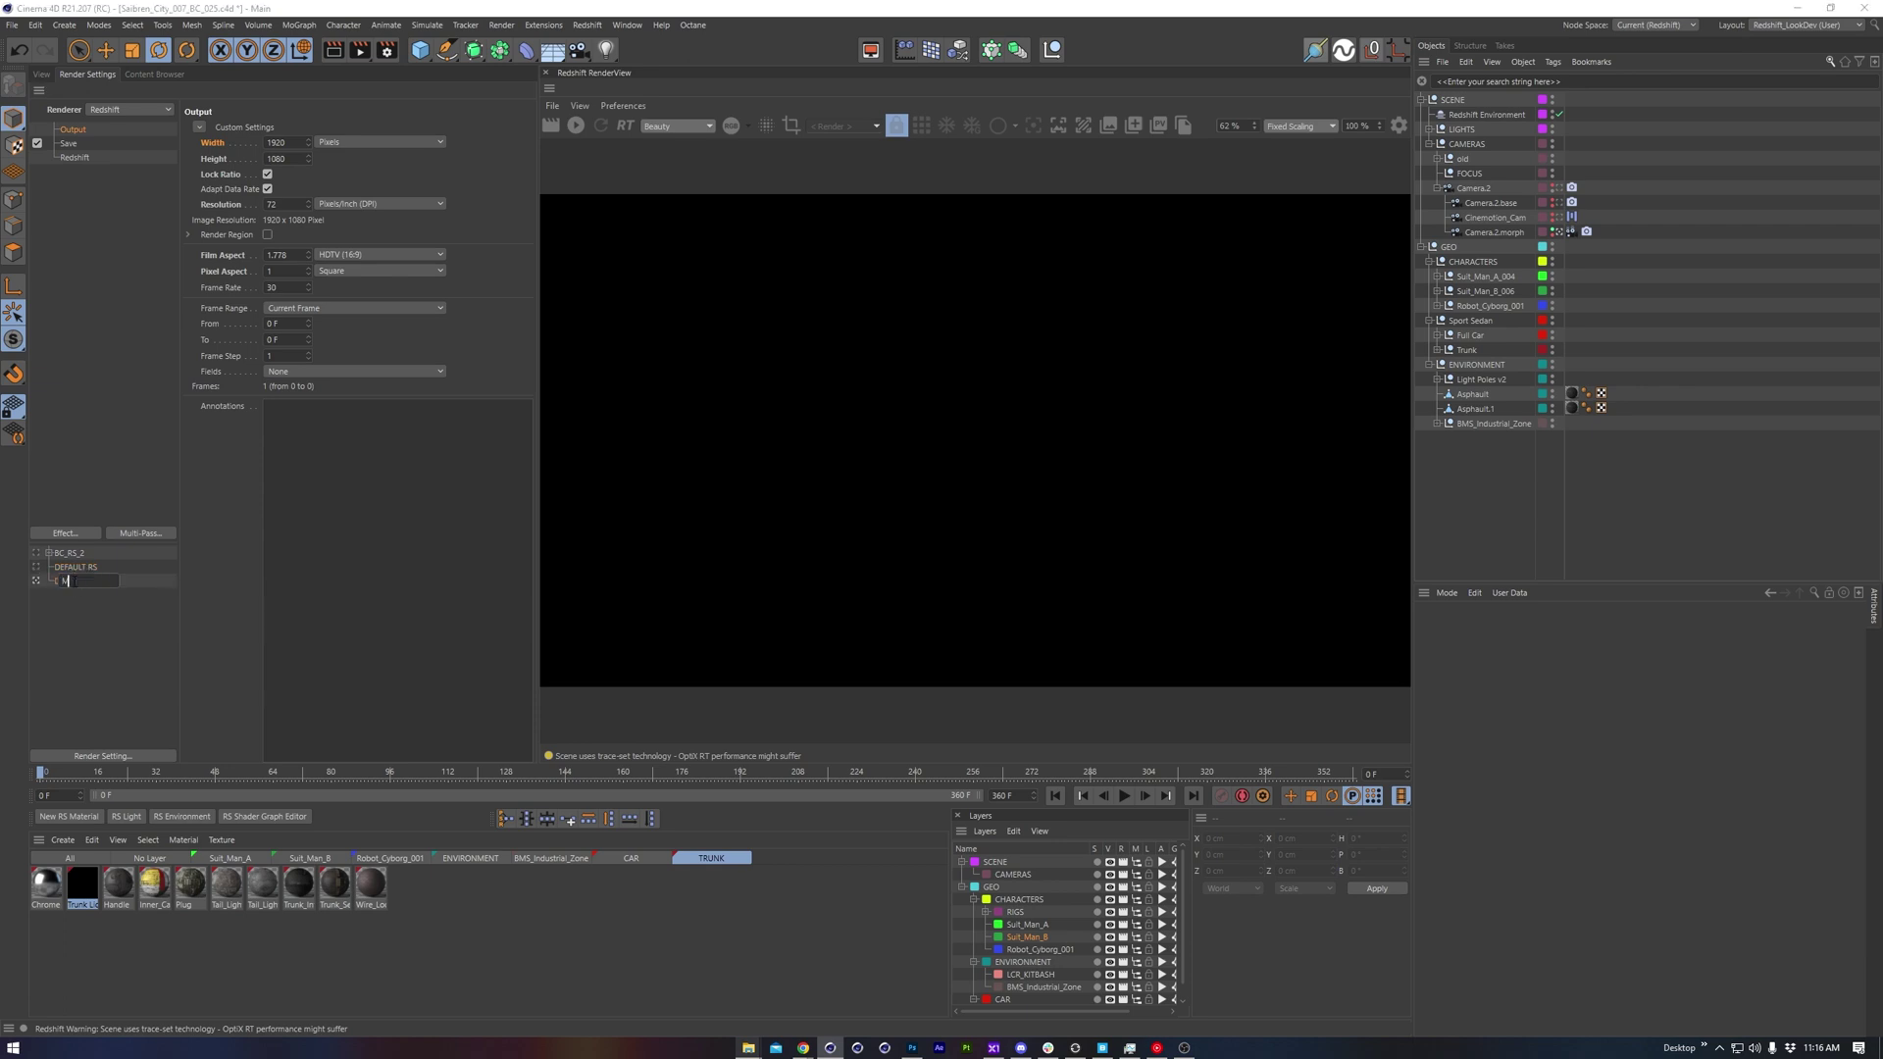
key("Return")
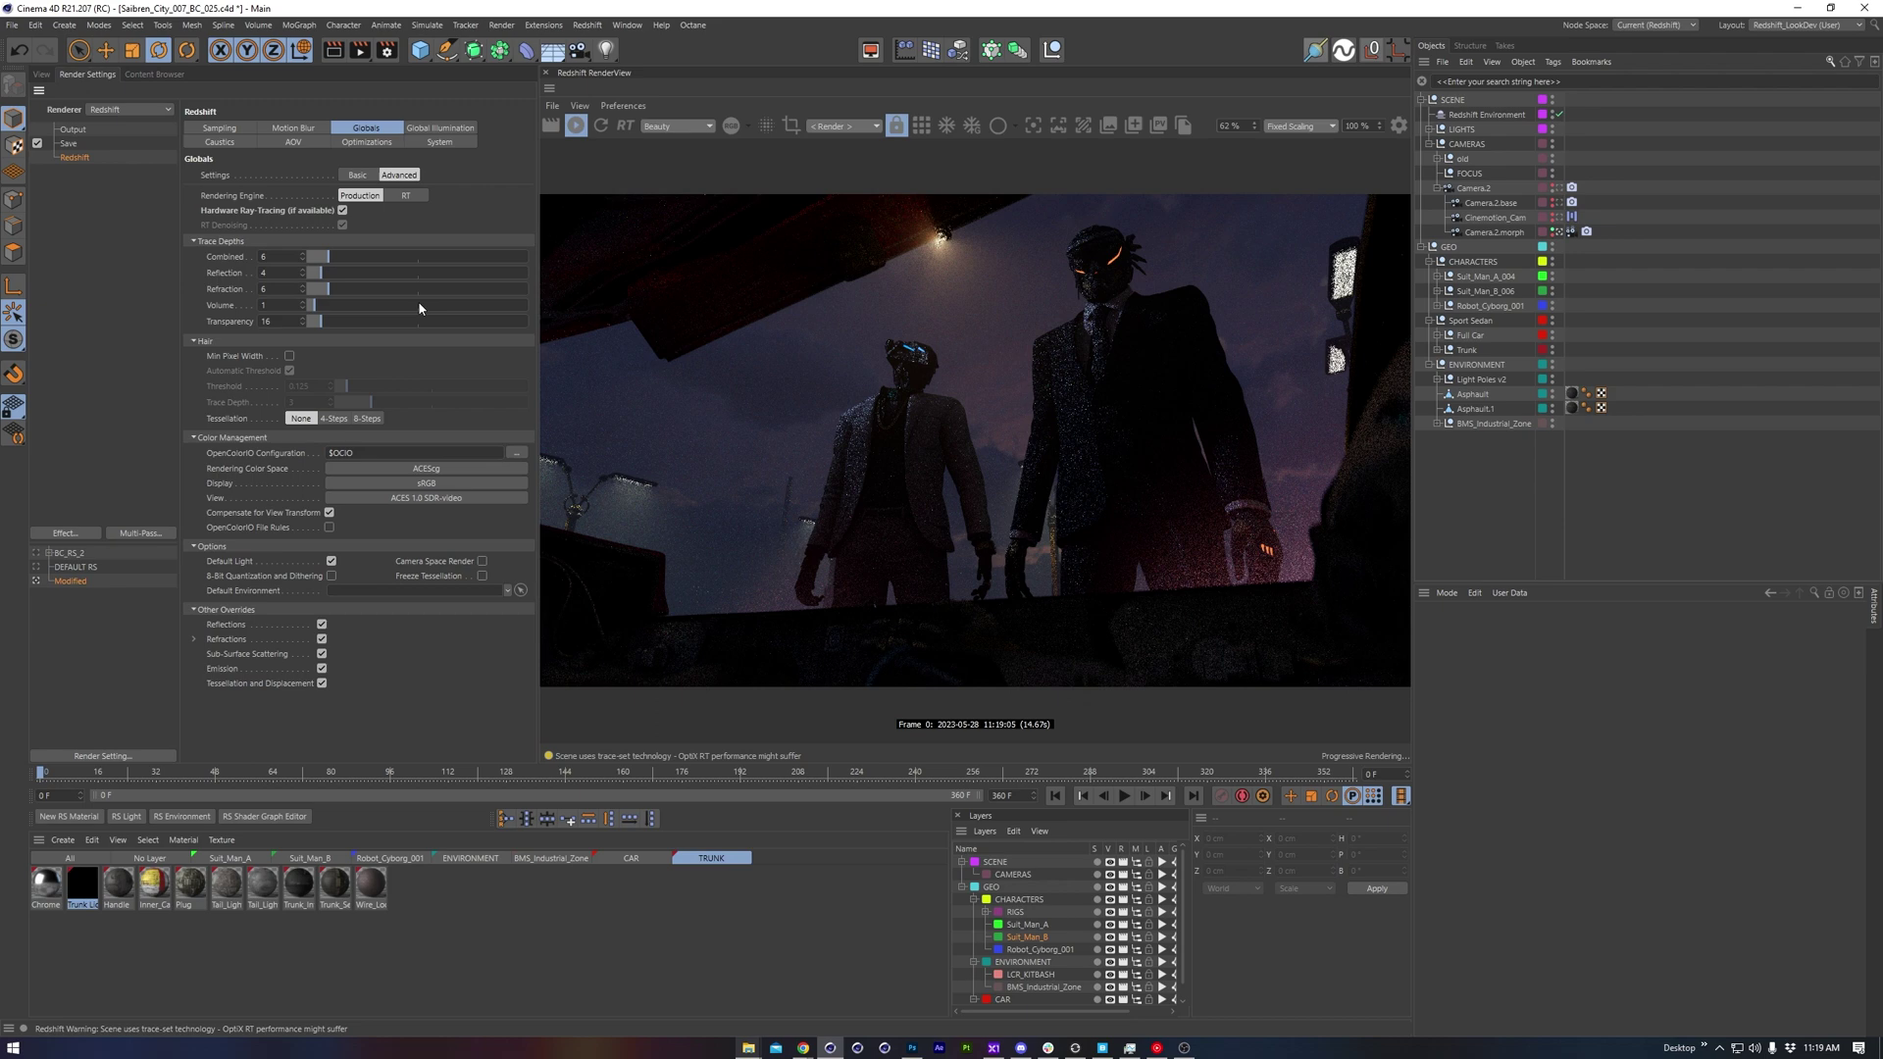
left_click(343, 213)
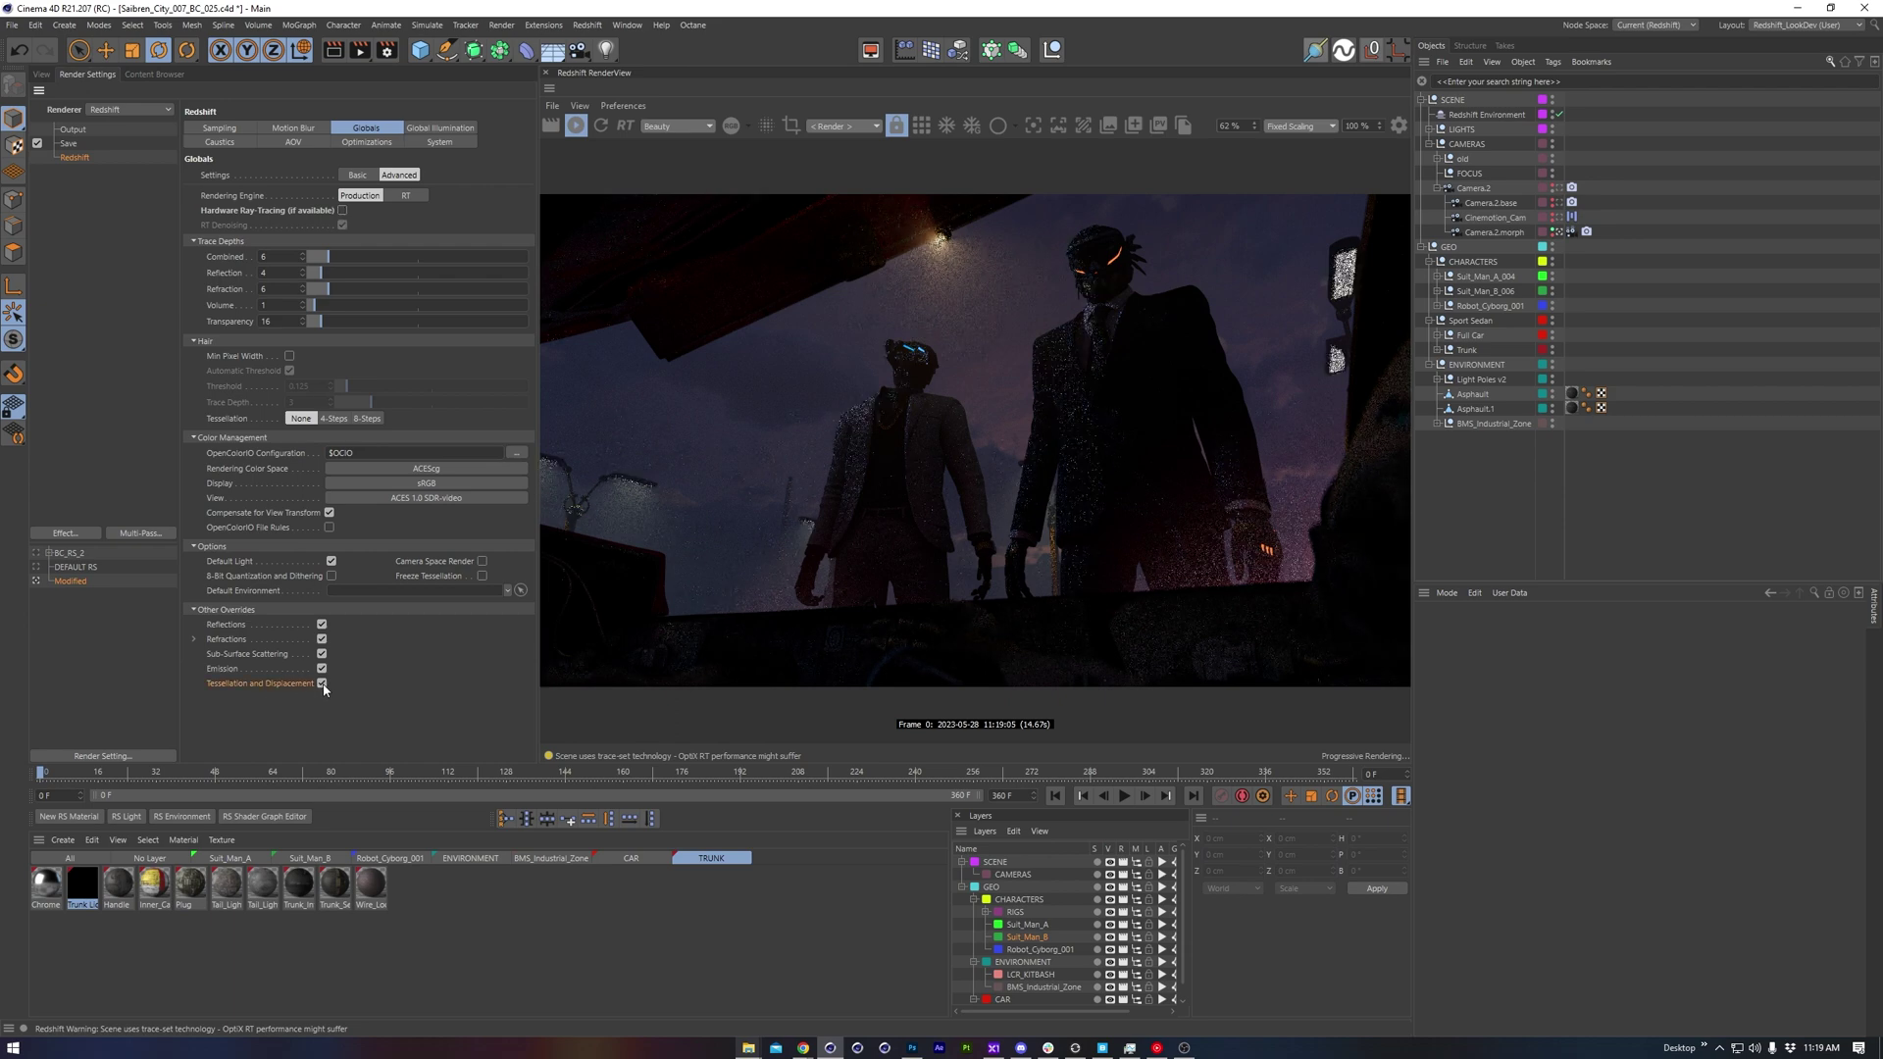
left_click(323, 684)
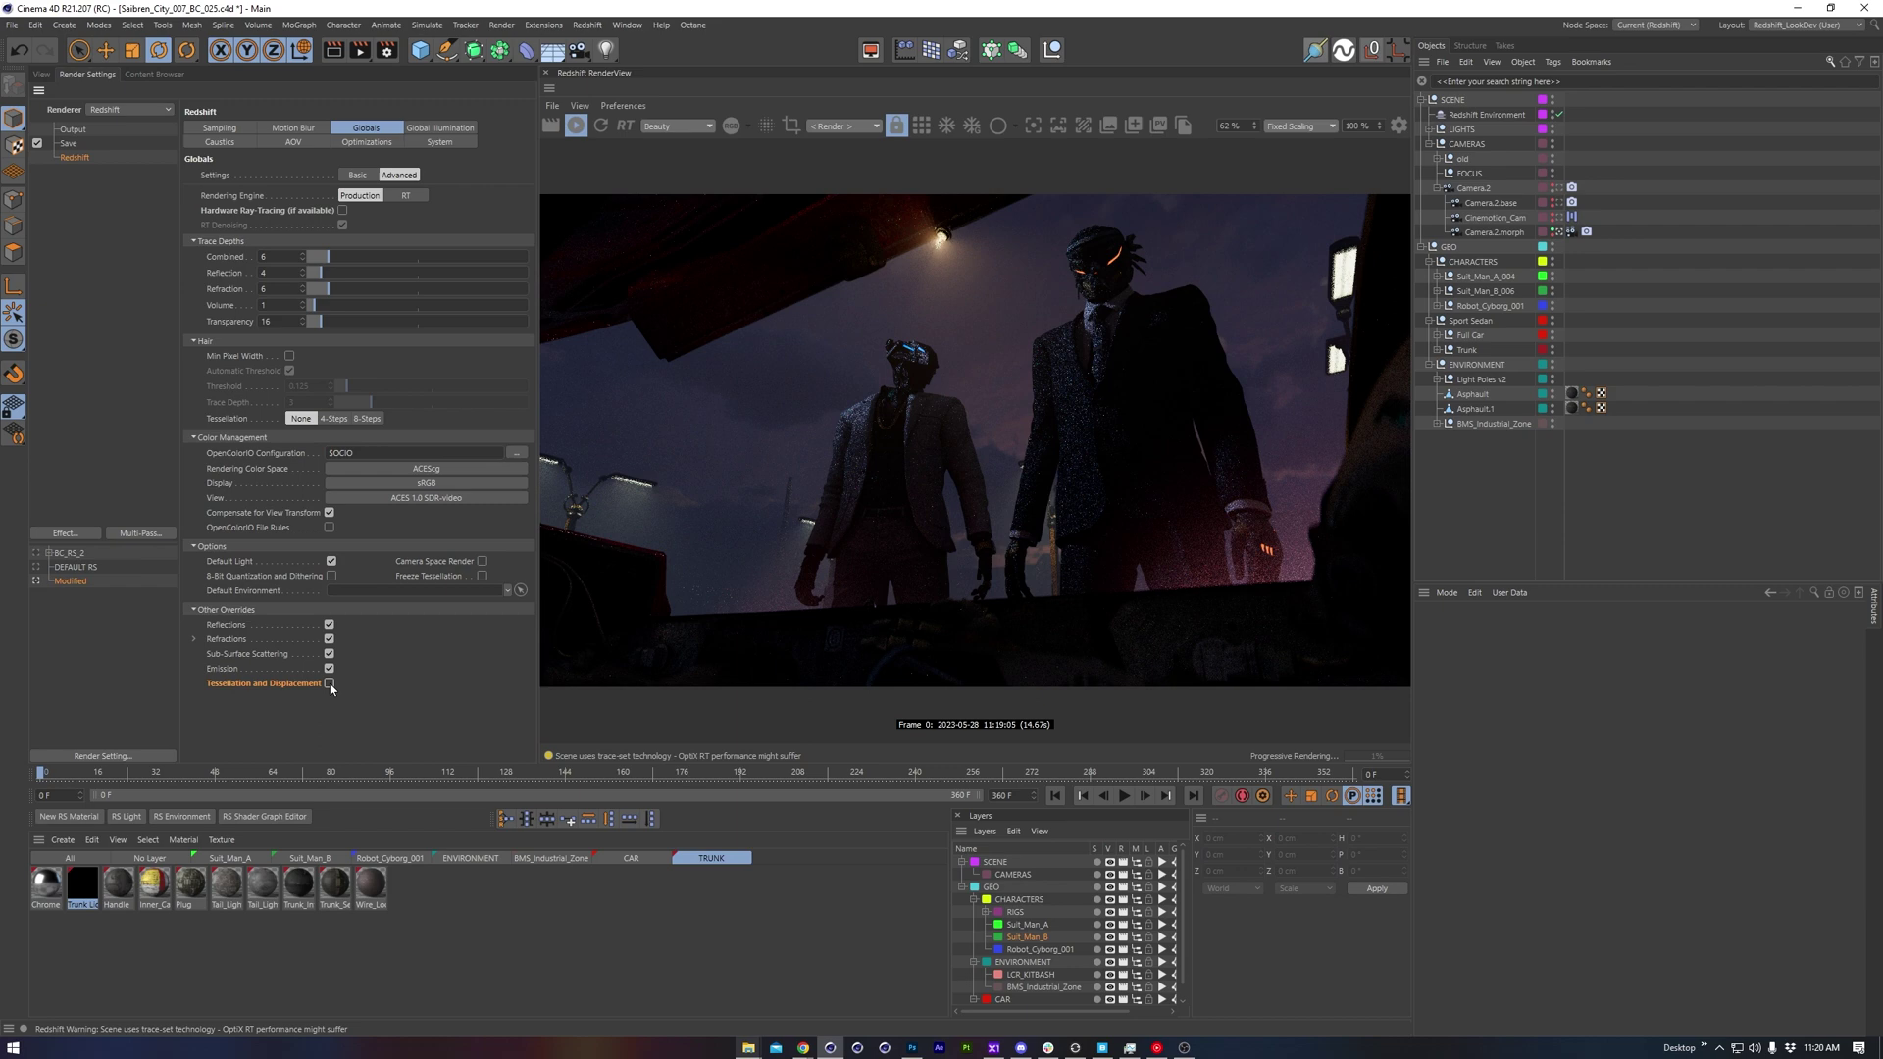
Step: Add the Tessellation and Displacement and Hardware Ray-Tracing parameters to the viewport HUD
right_click(258, 690)
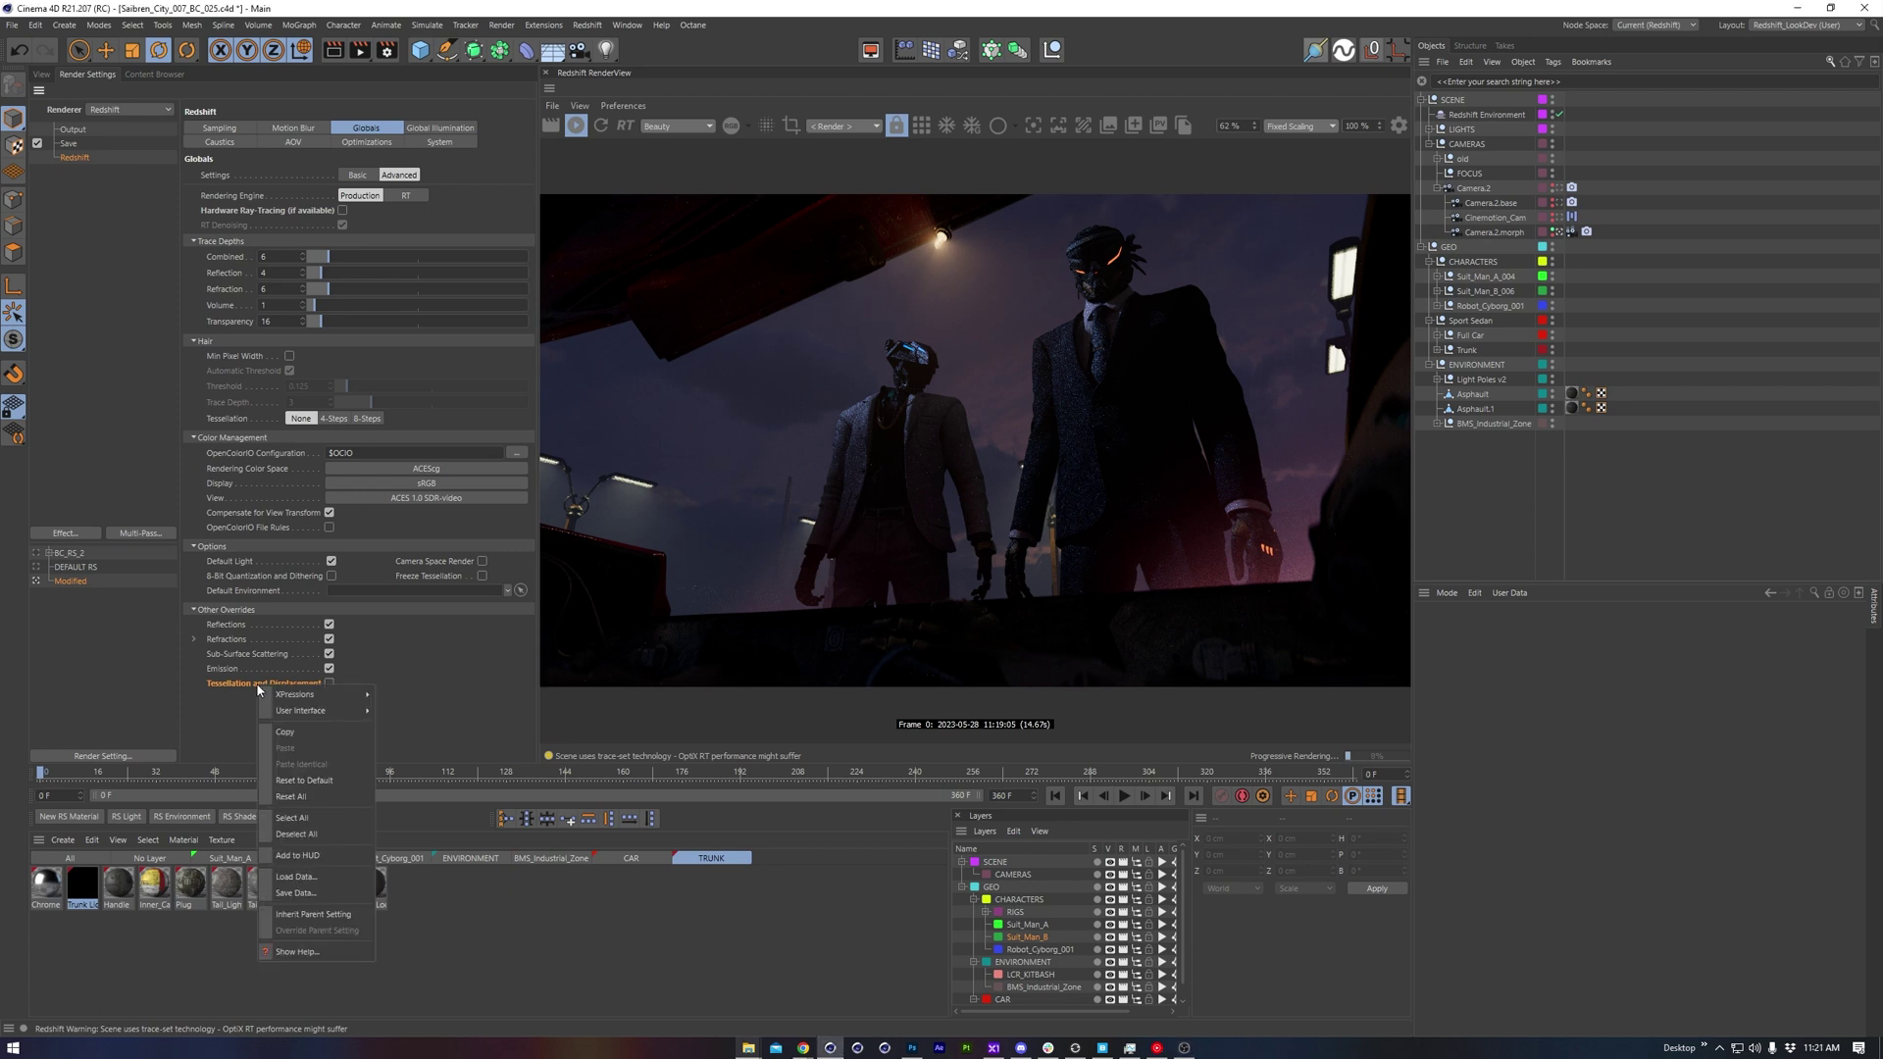
left_click(324, 861)
right_click(258, 210)
left_click(314, 387)
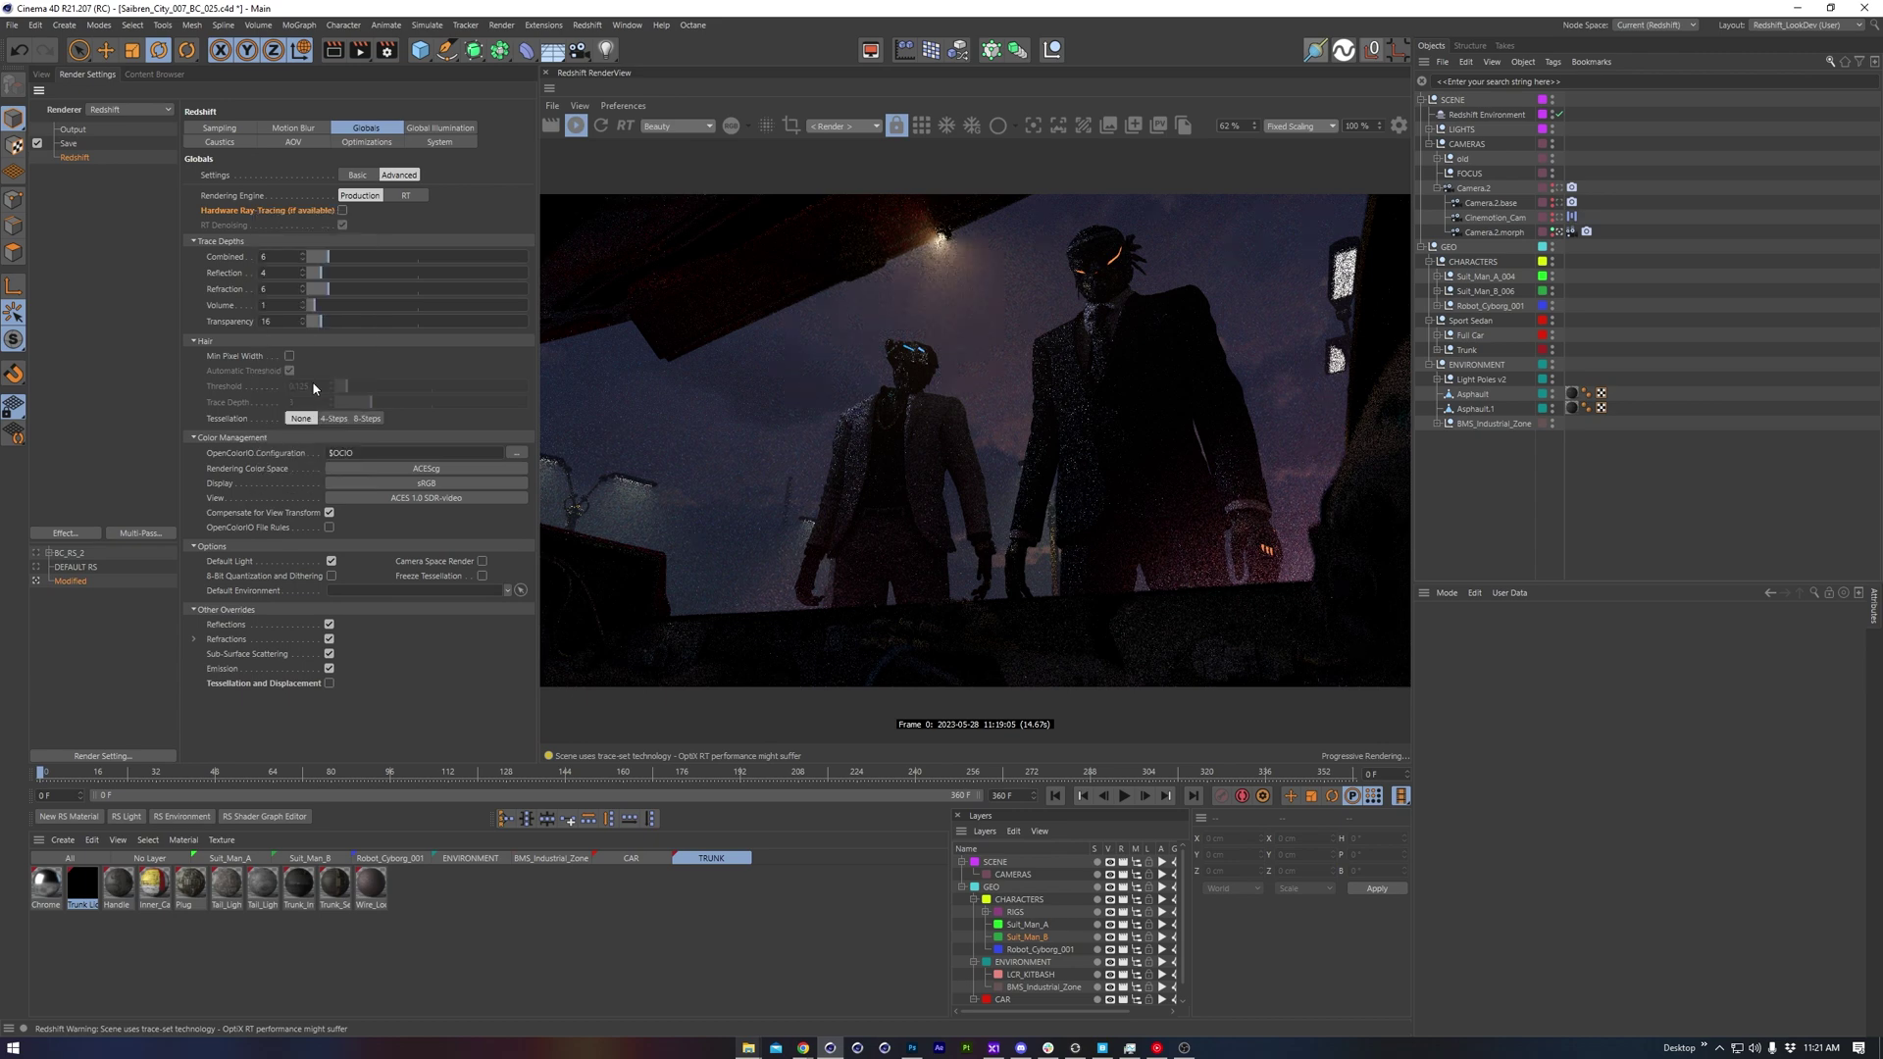
Step: Stack the Hardware Ray-Tracing and Tessellation HUD entries along the top of the perspective viewport
left_click(44, 74)
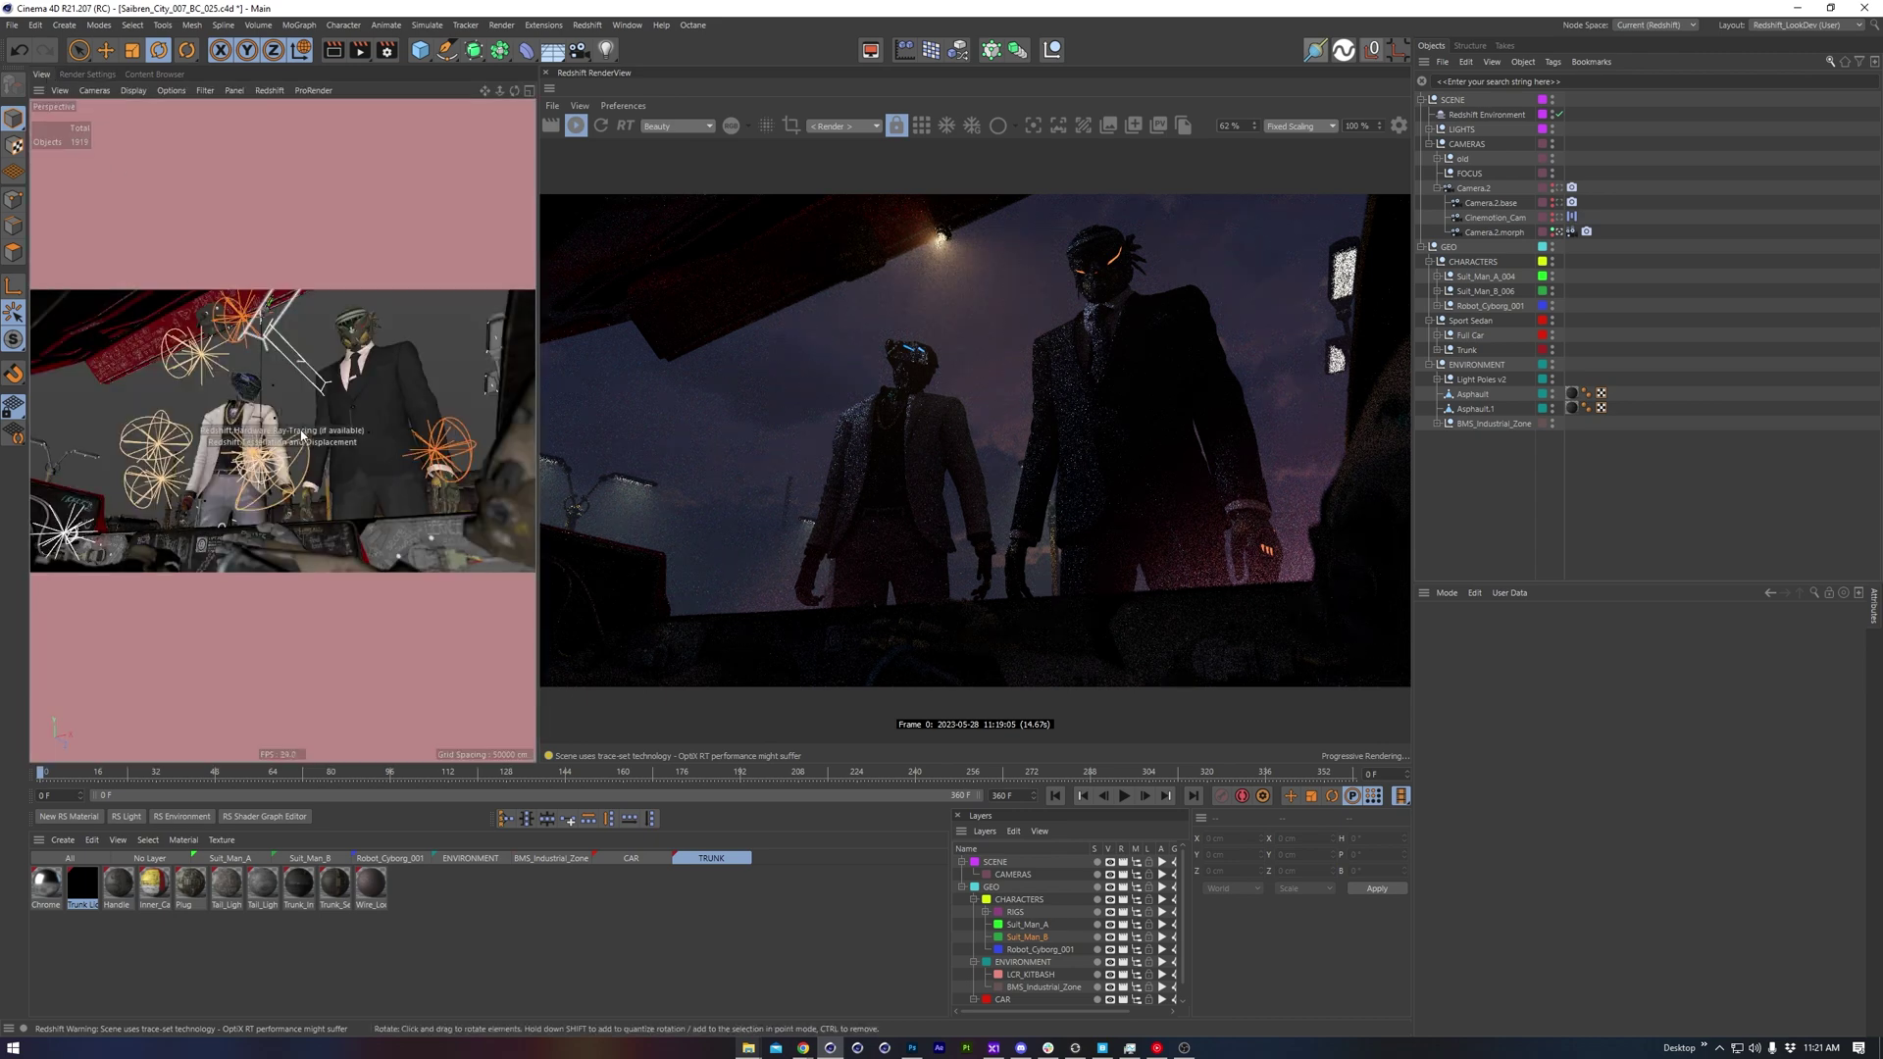
left_click_drag(301, 436, 353, 109)
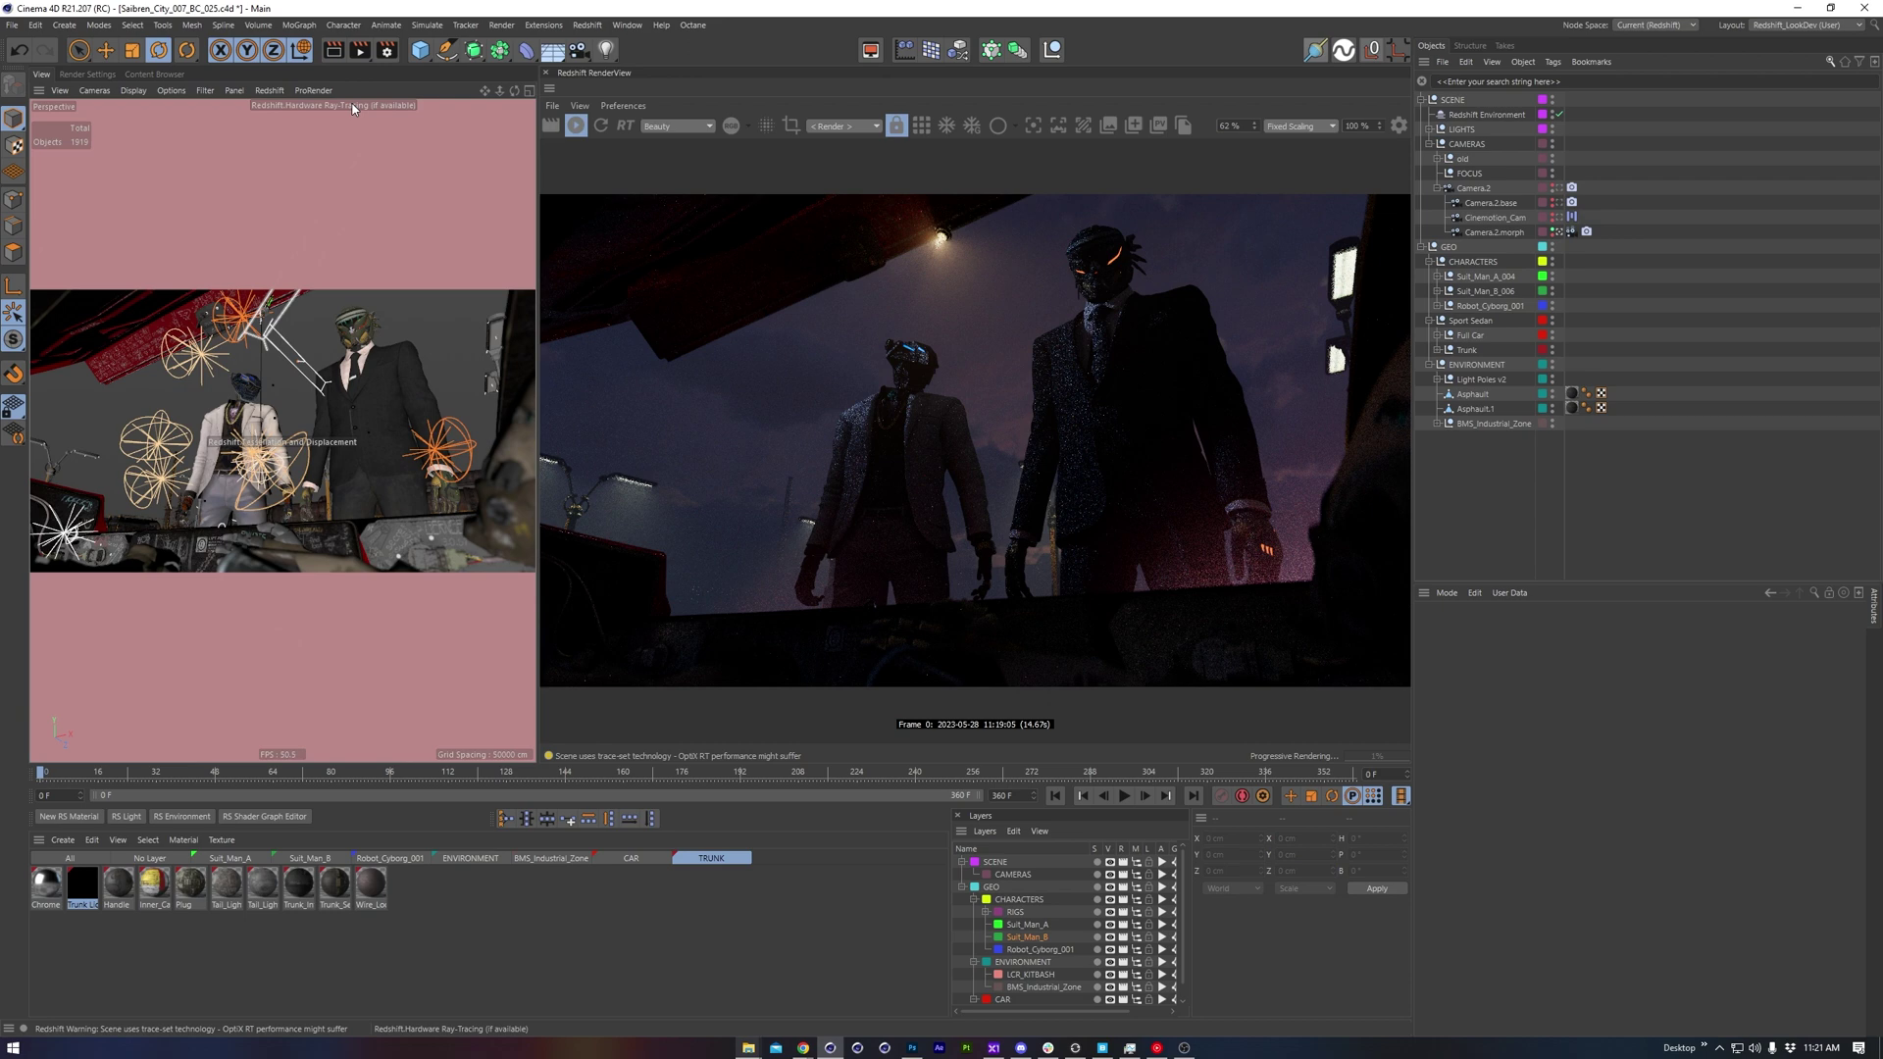
left_click_drag(316, 450, 362, 121)
left_click(362, 120)
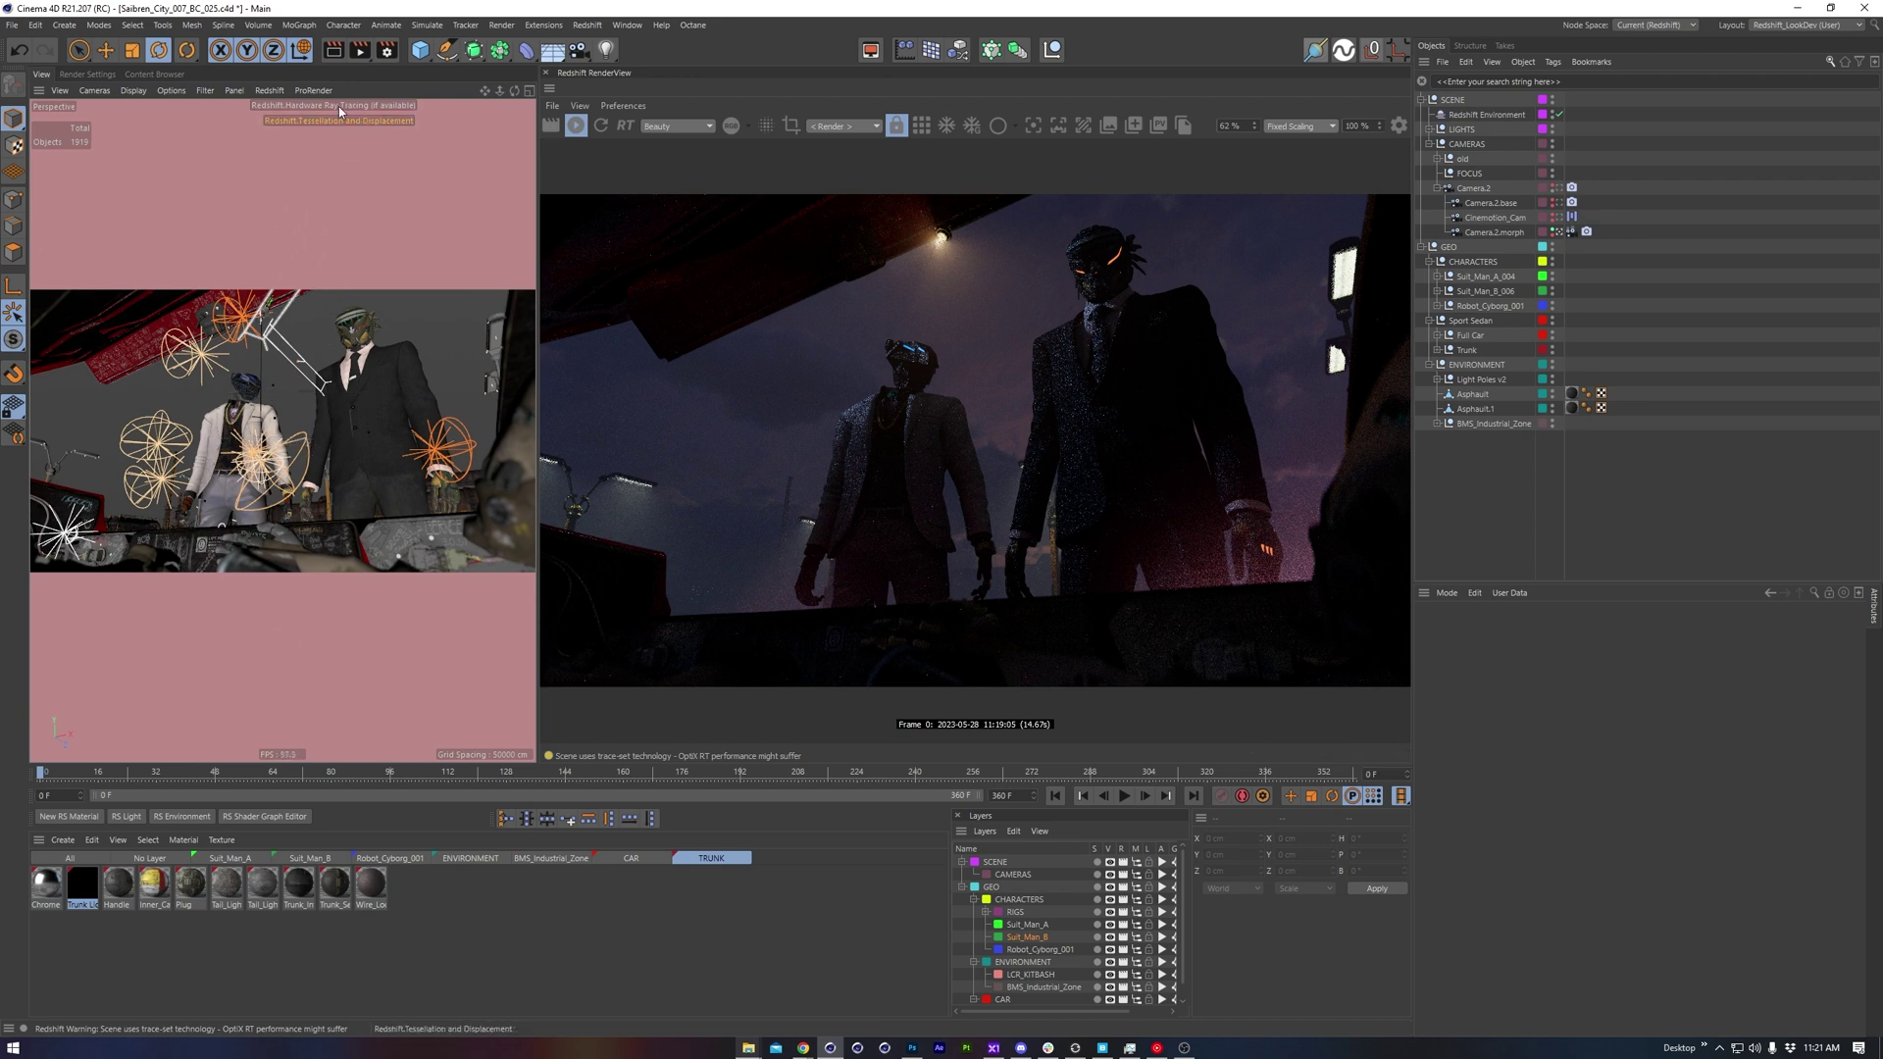
left_click(339, 108, "ctrl")
left_click(340, 124)
Step: In Redshift System legacy options, choose Single (Legacy) material processing and Baked UVs (Legacy) projections
left_click(101, 77)
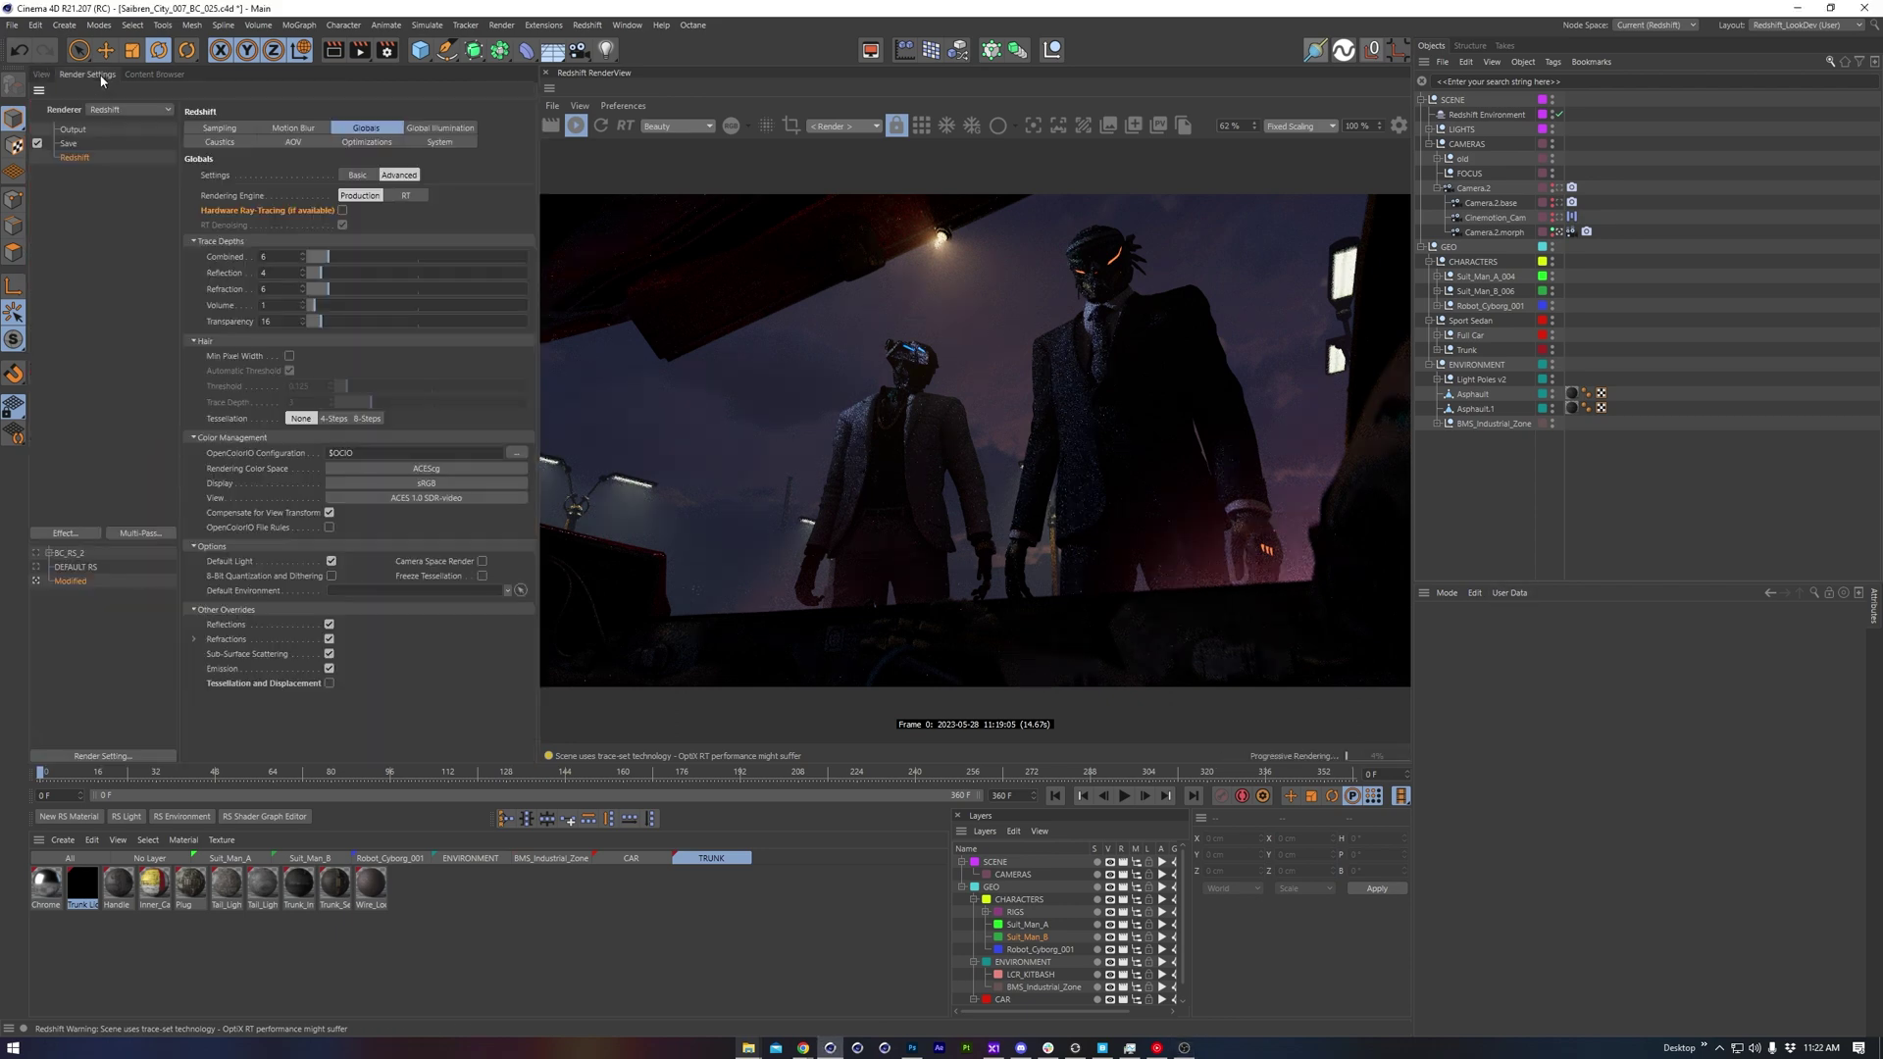
left_click(428, 144)
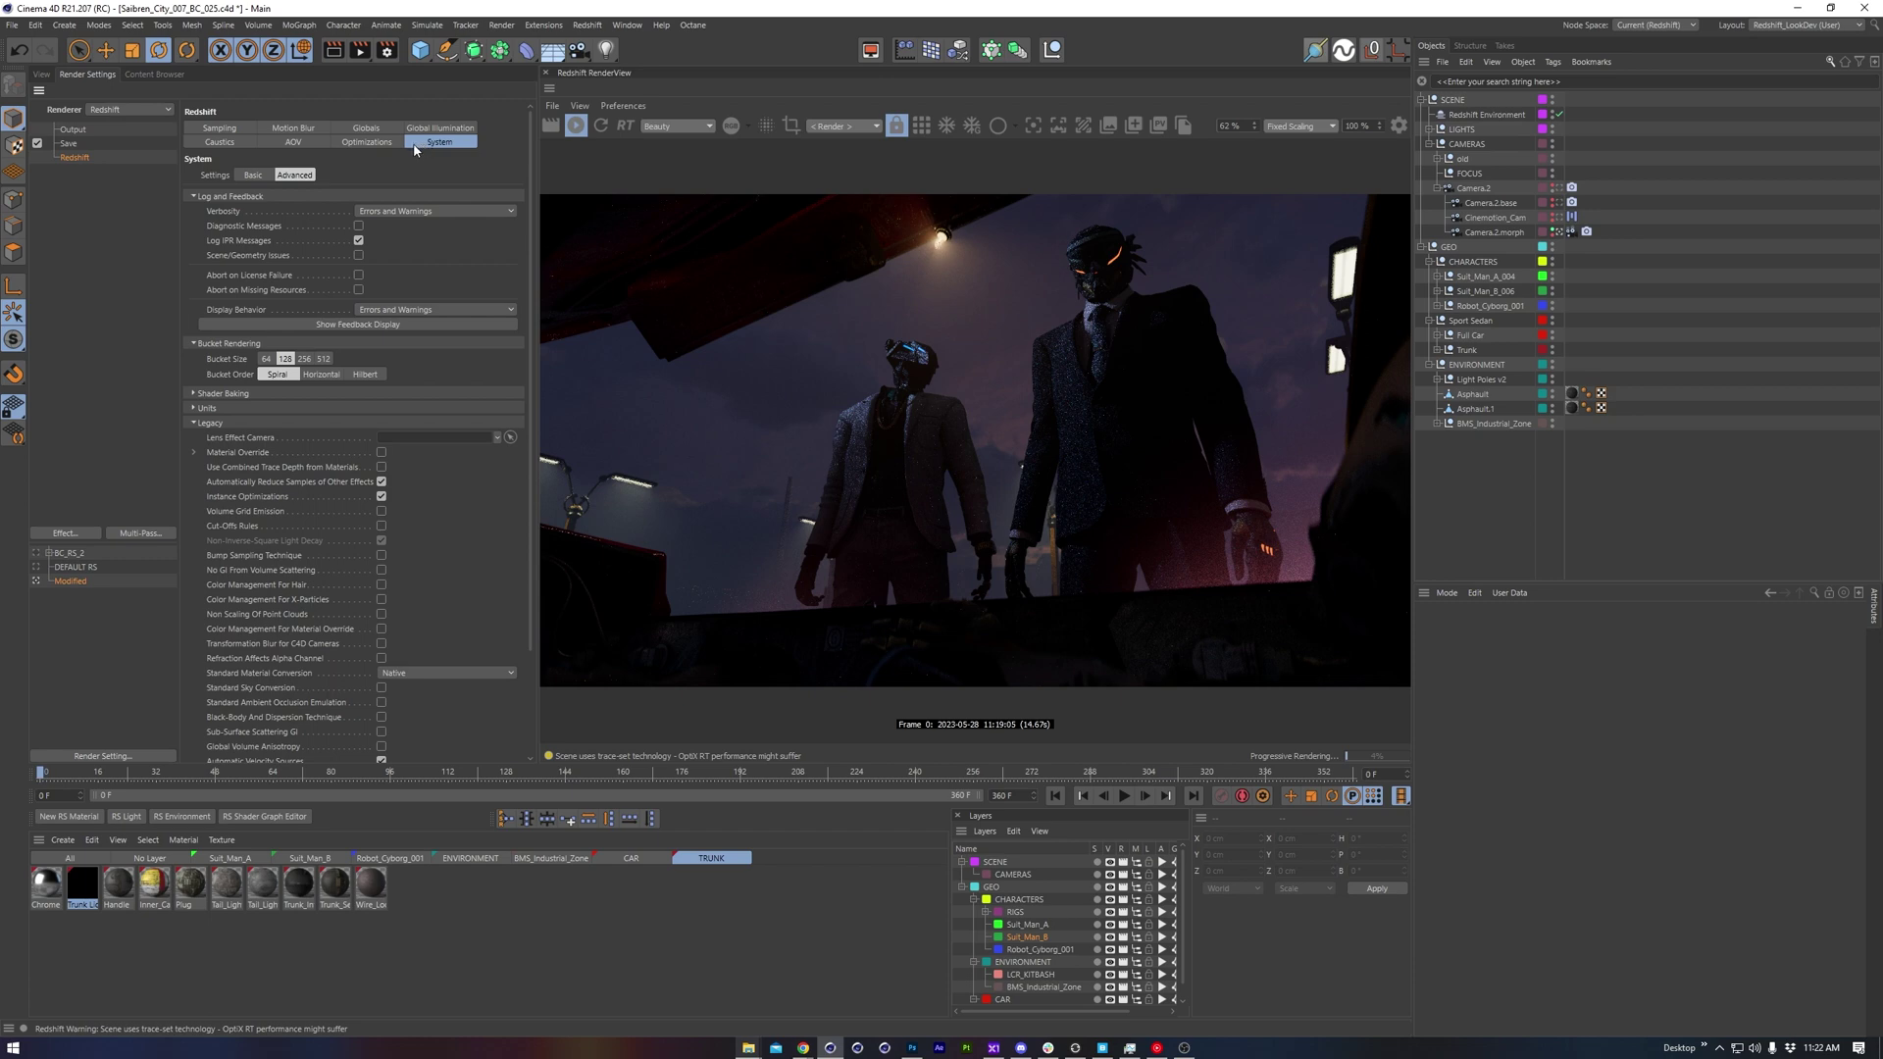
scroll(298, 570, "down", 3)
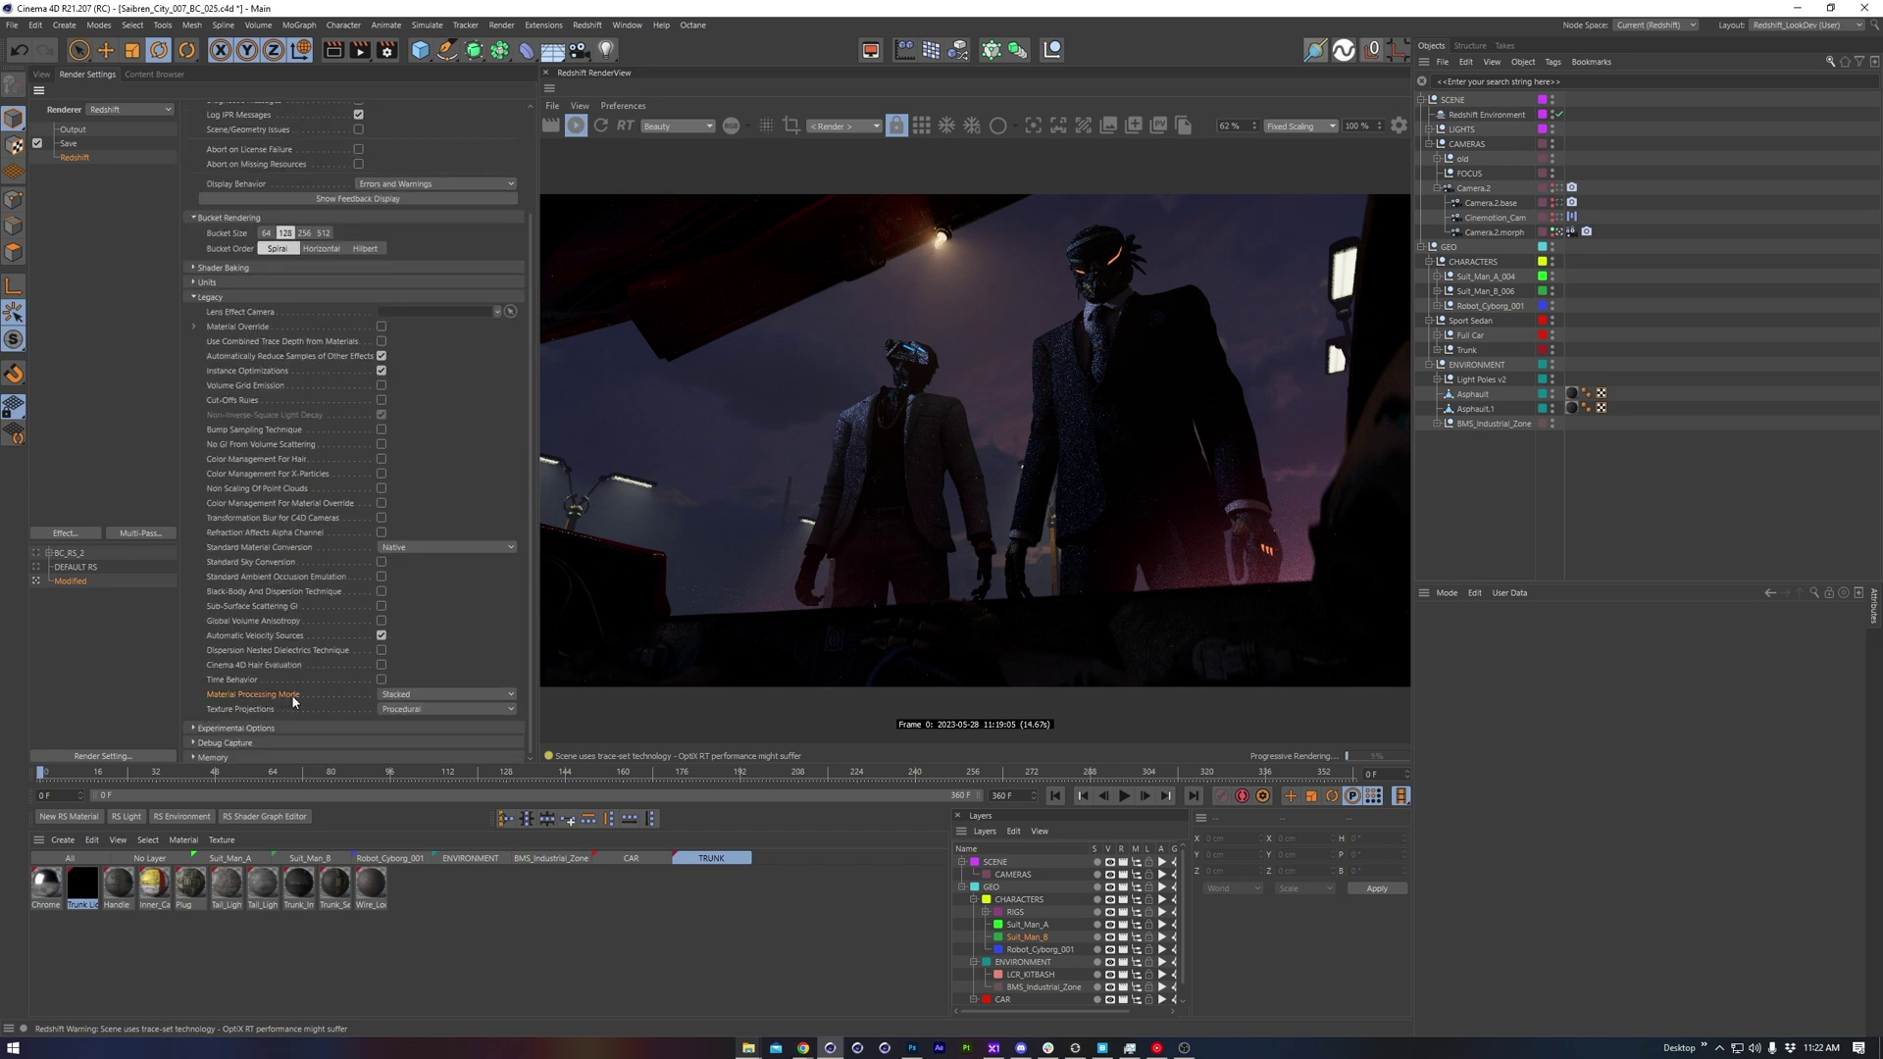
left_click(412, 695)
left_click(415, 715)
left_click(414, 709)
left_click(412, 726)
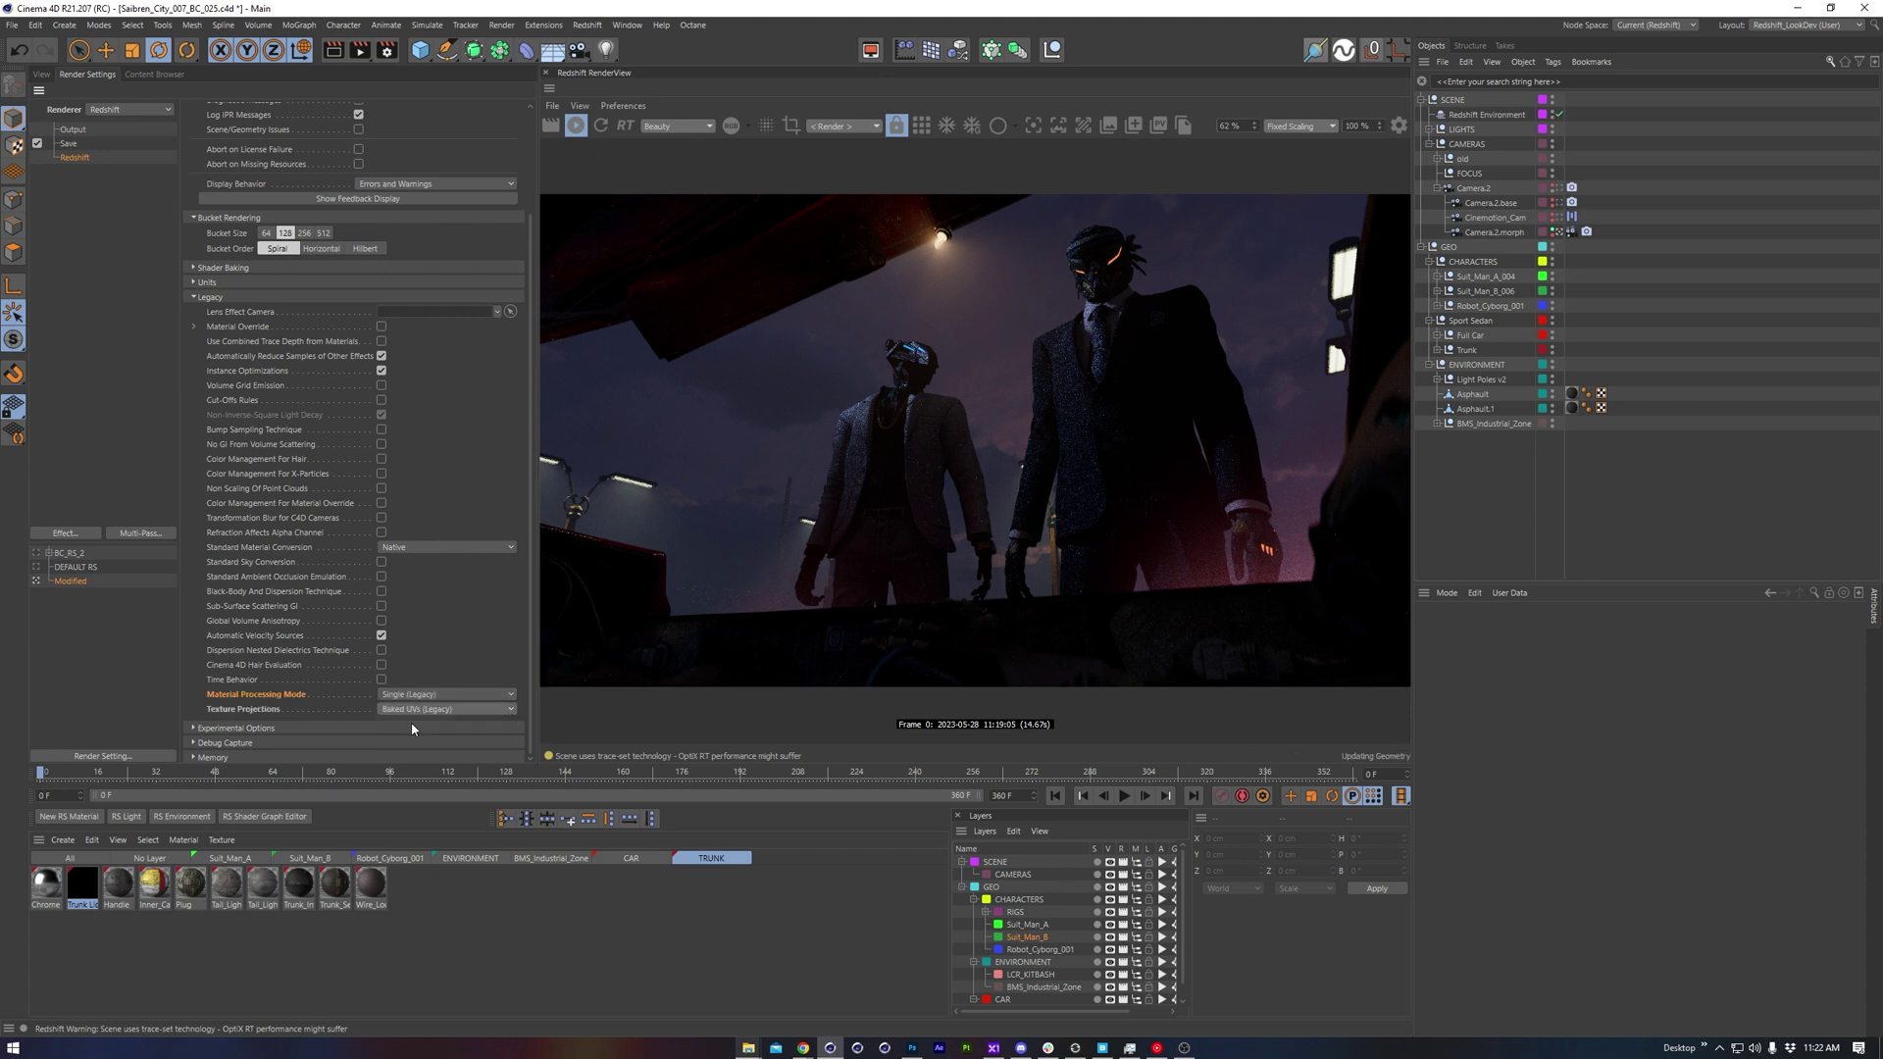
left_click(275, 710)
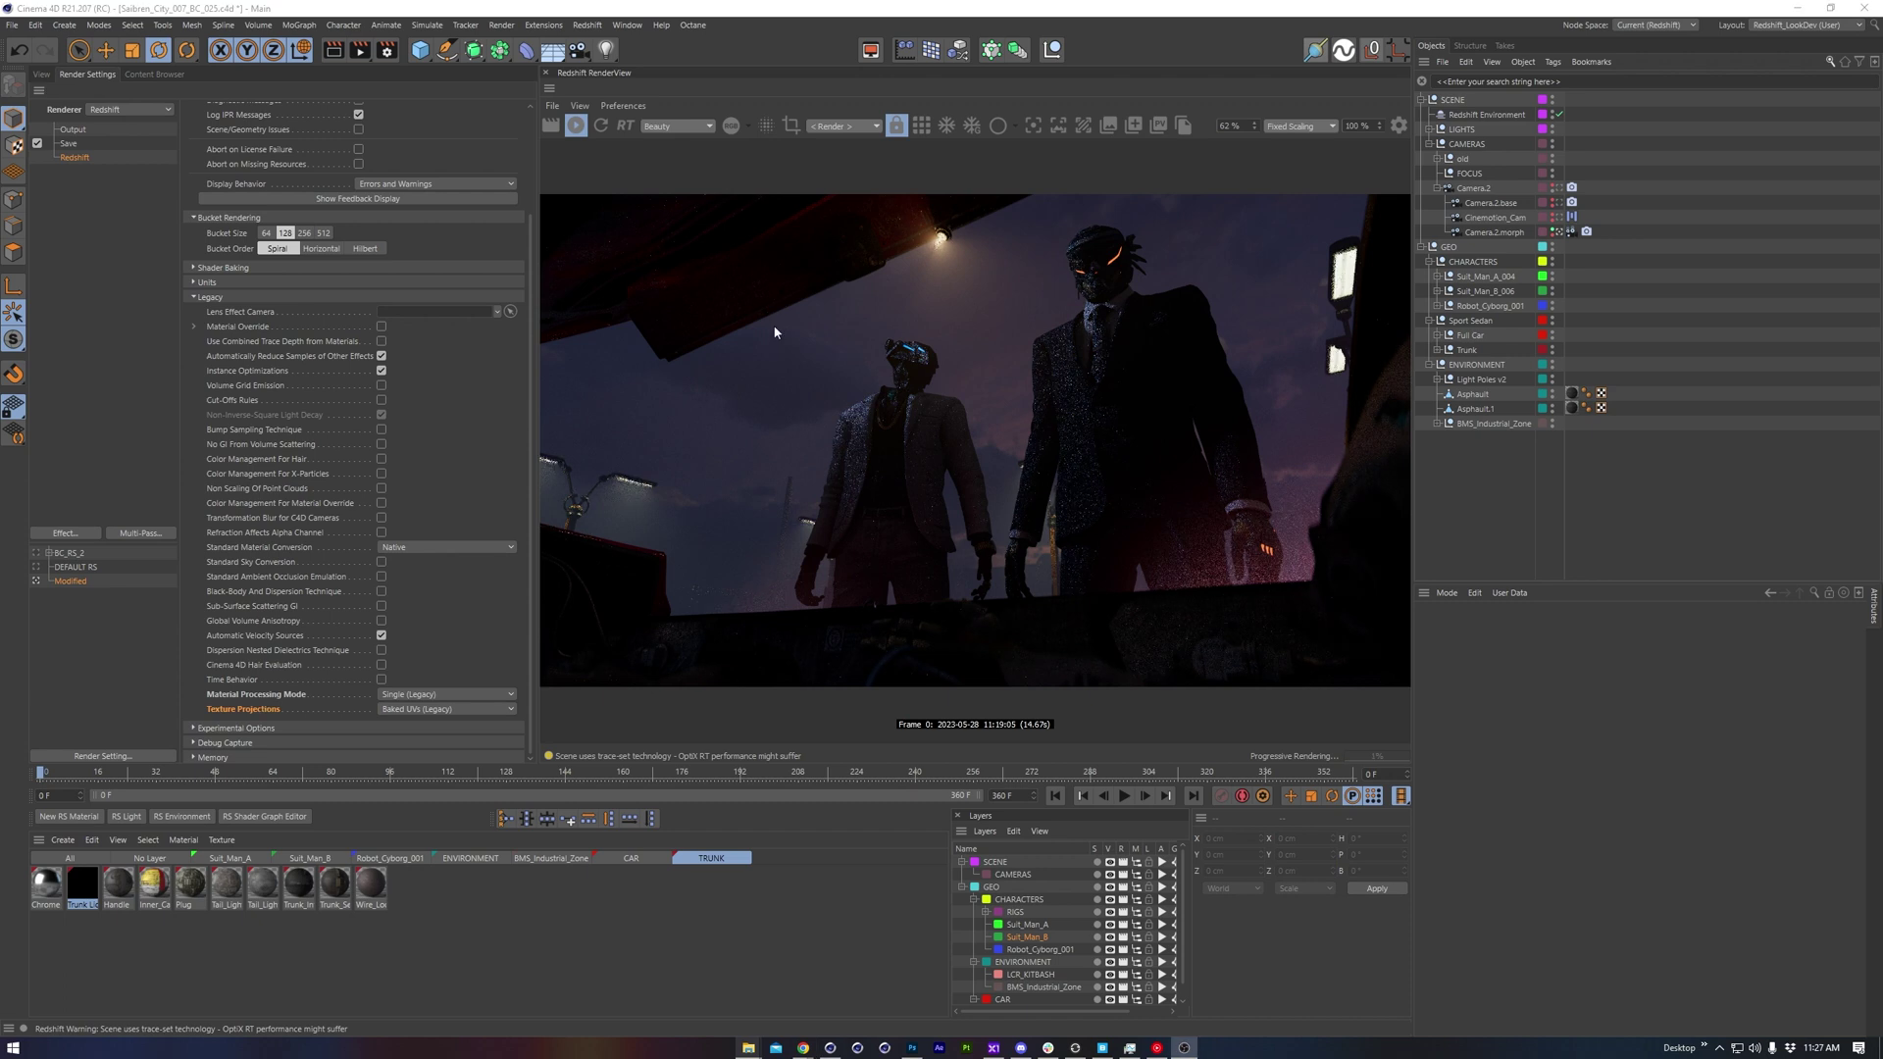
Step: Set the RenderView IPR undersampling to 2 and freeze geometry updates
left_click(579, 106)
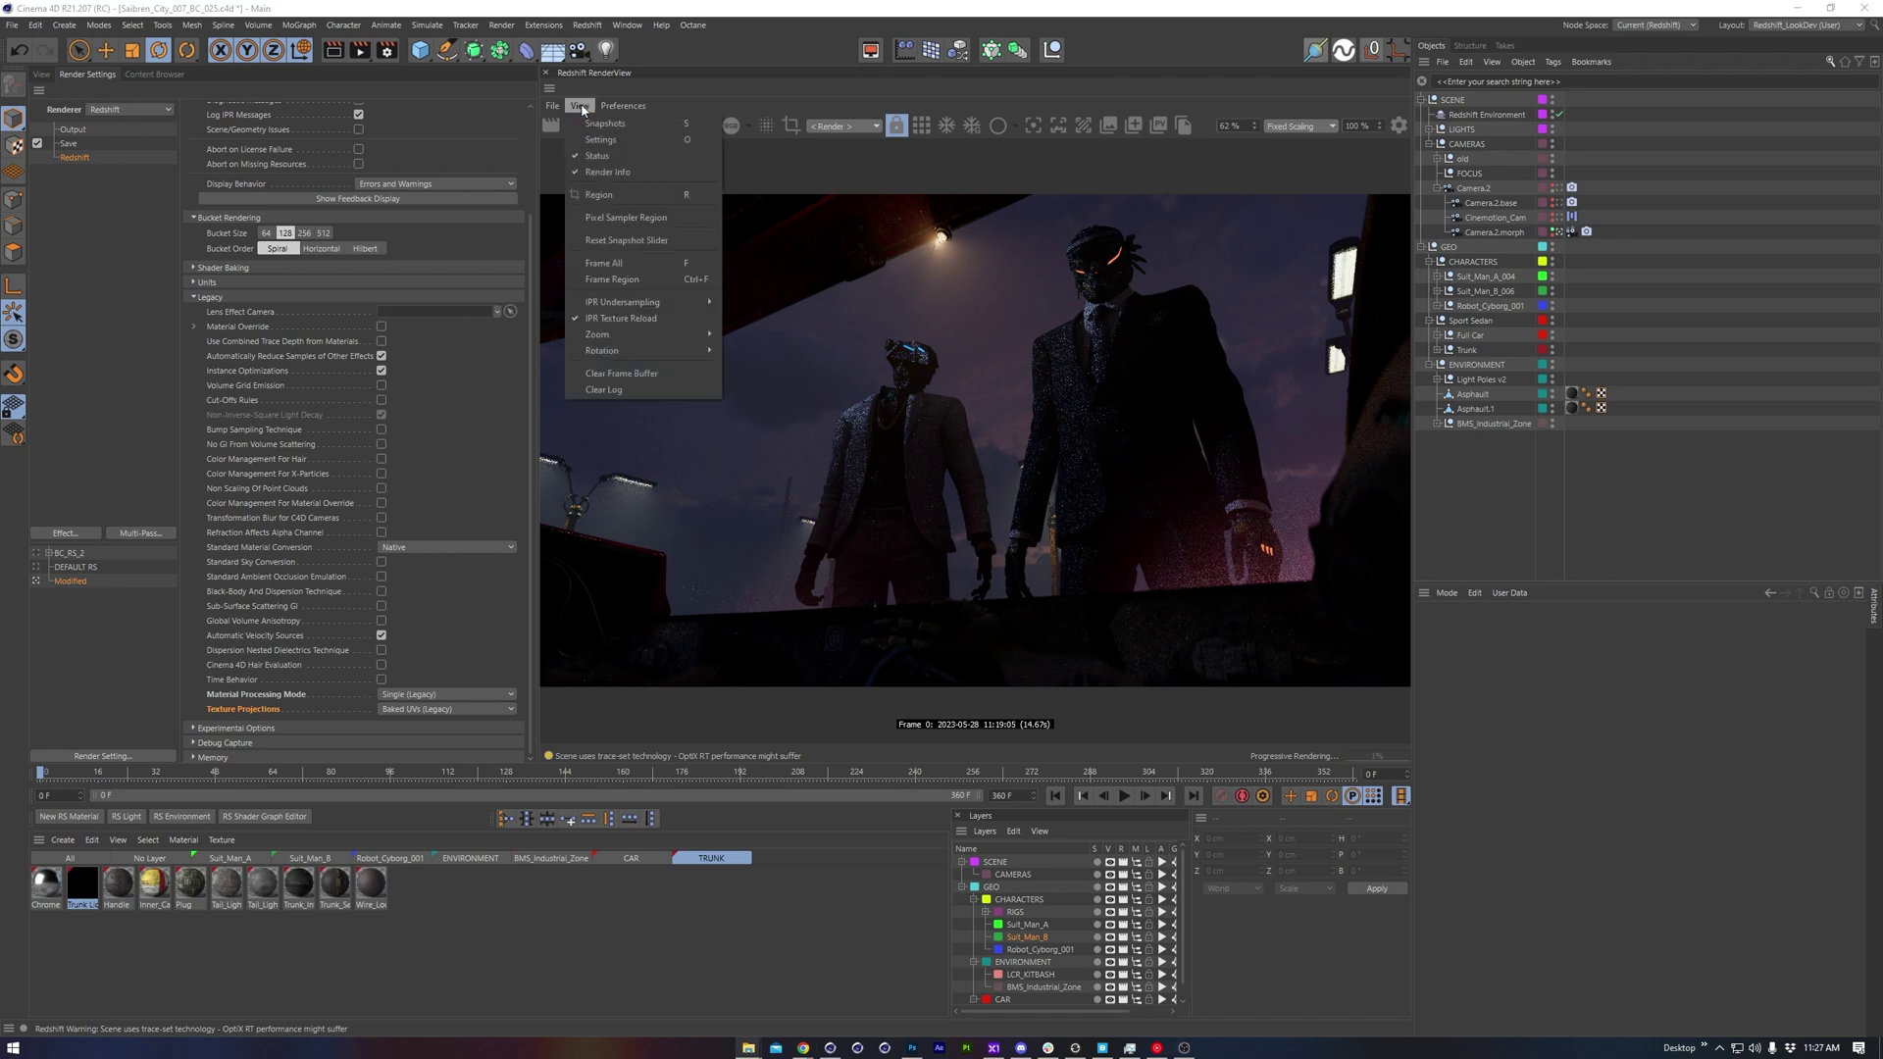
mouse_move(655, 306)
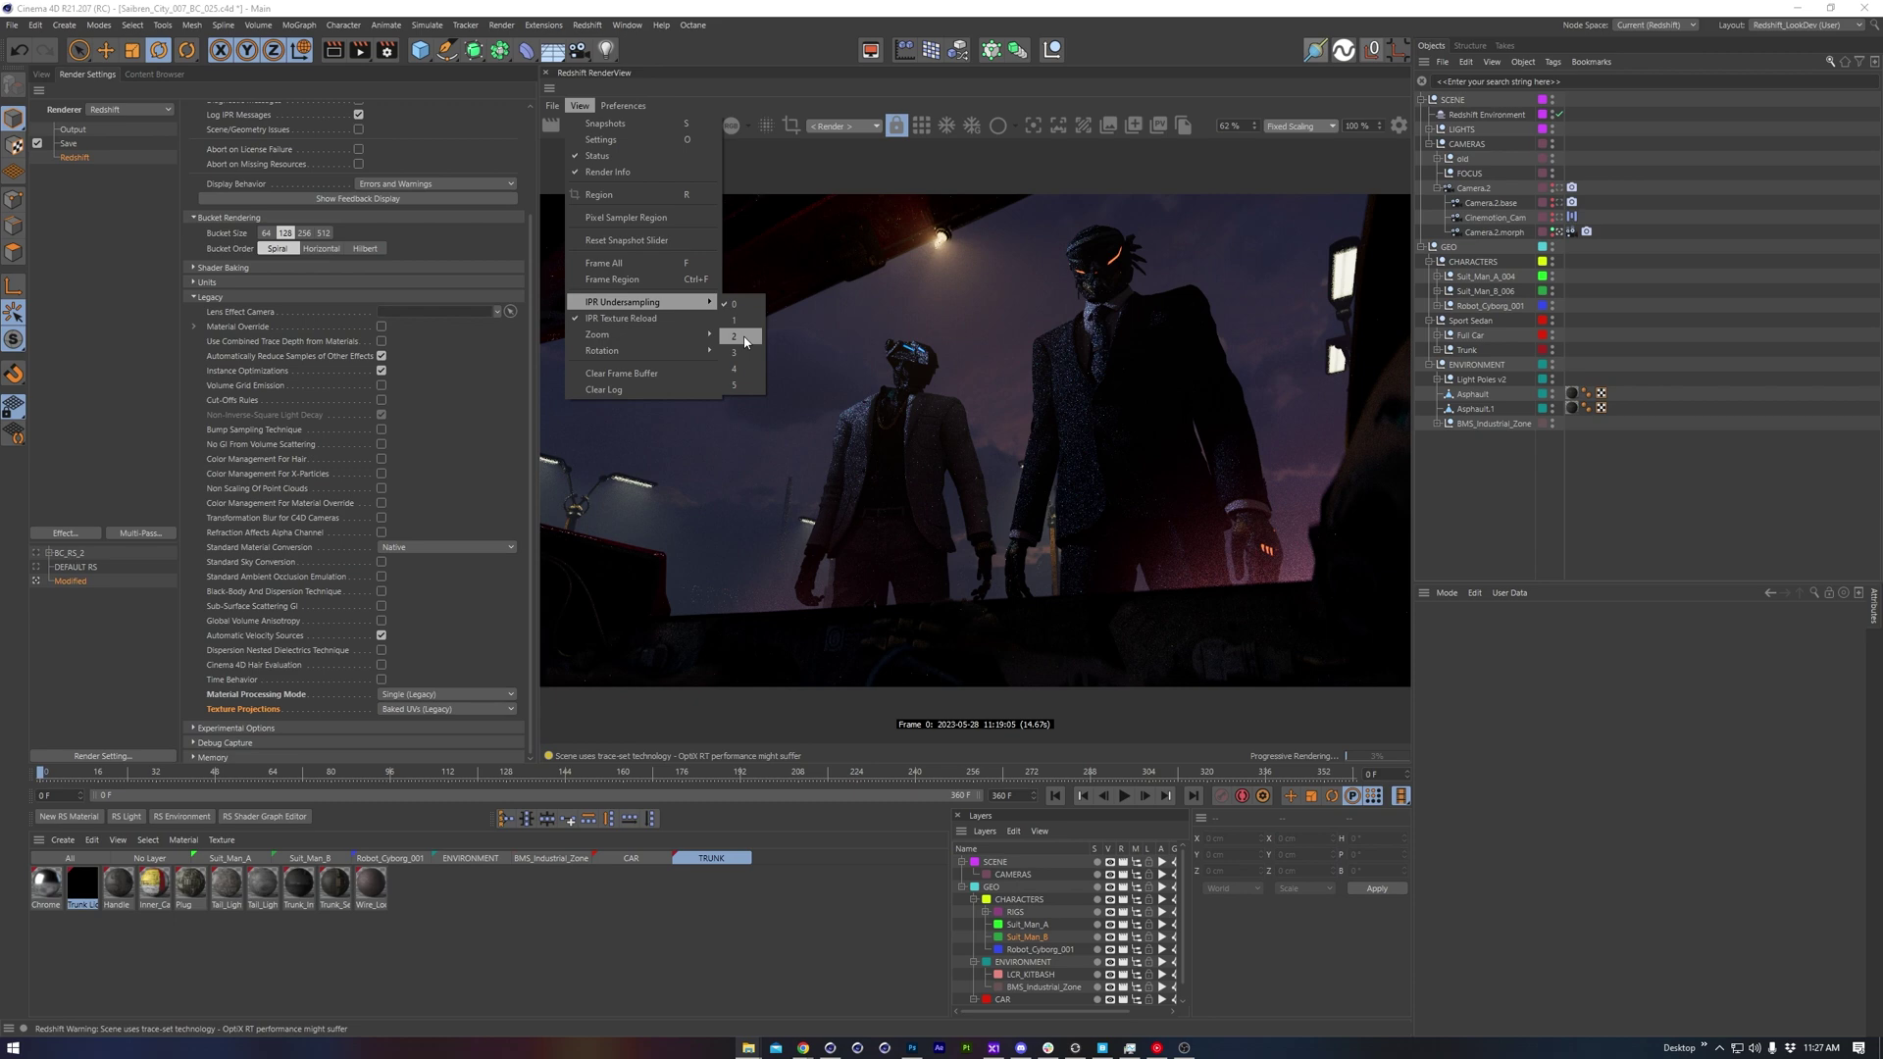
left_click(744, 337)
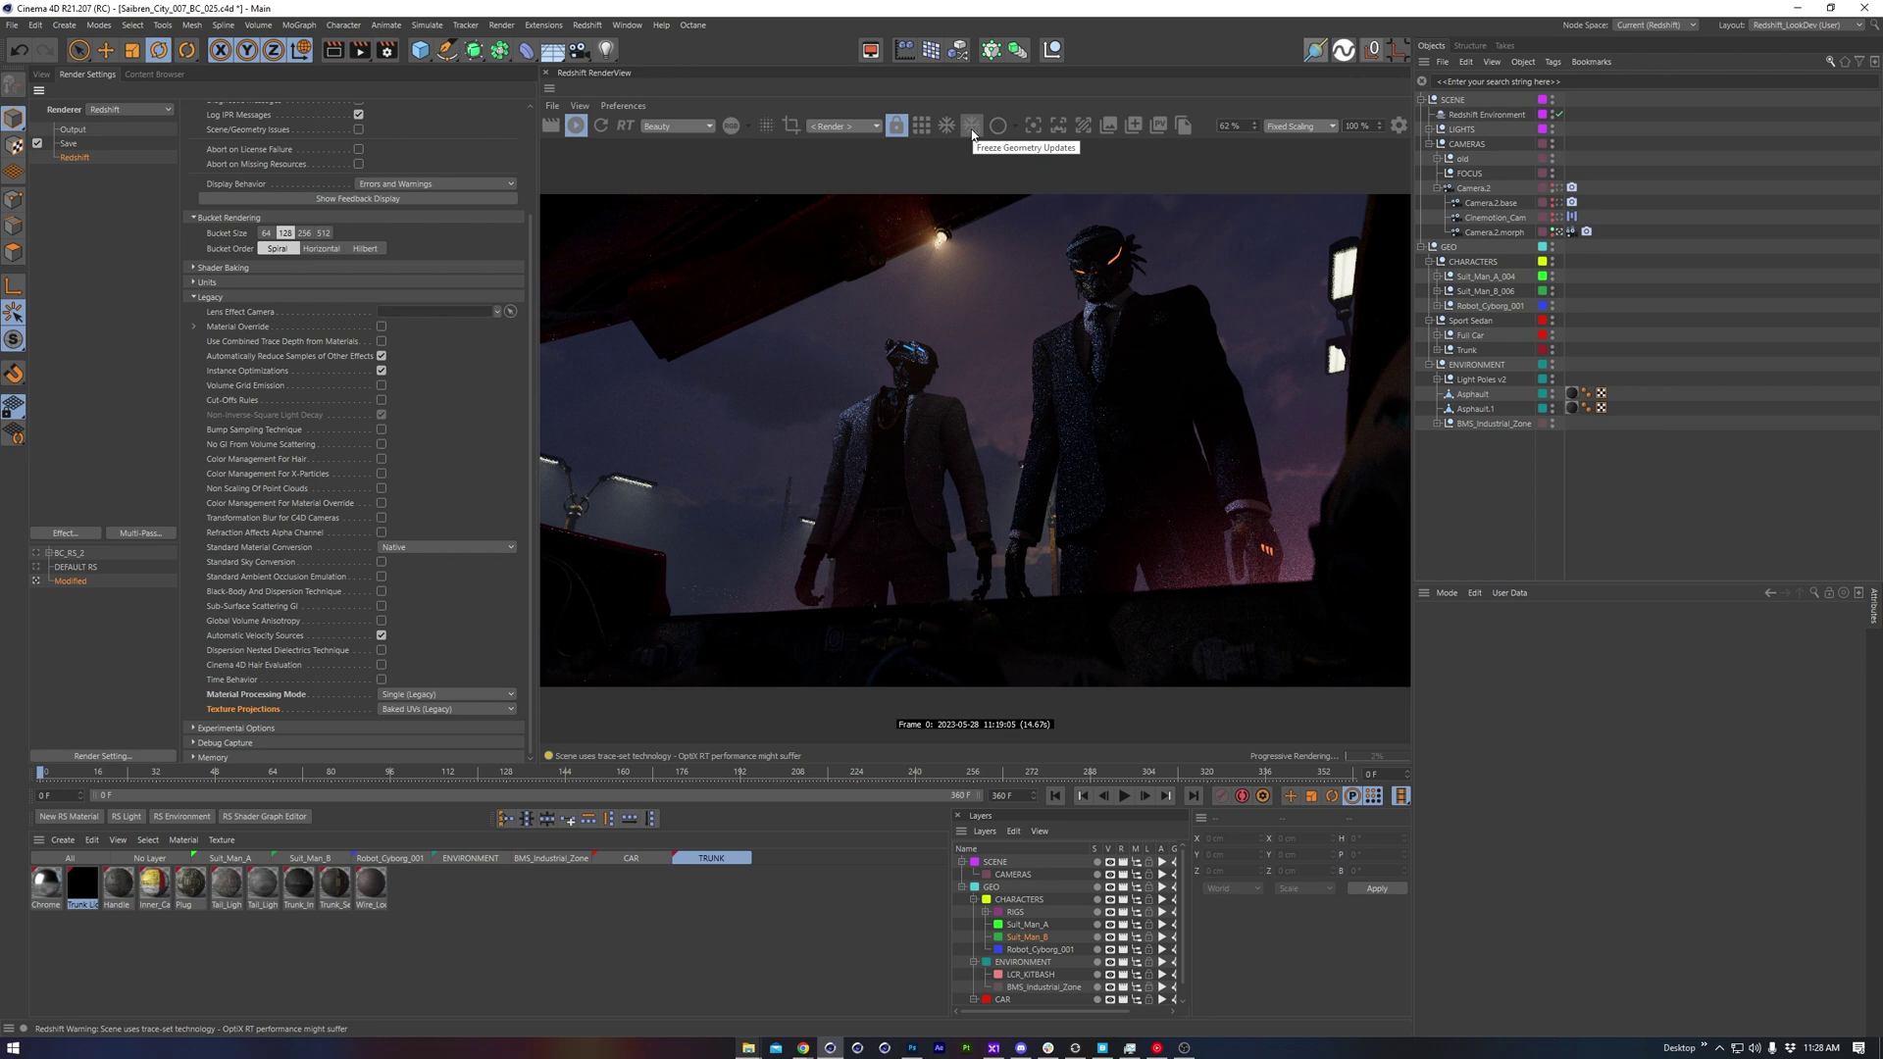
left_click(974, 132)
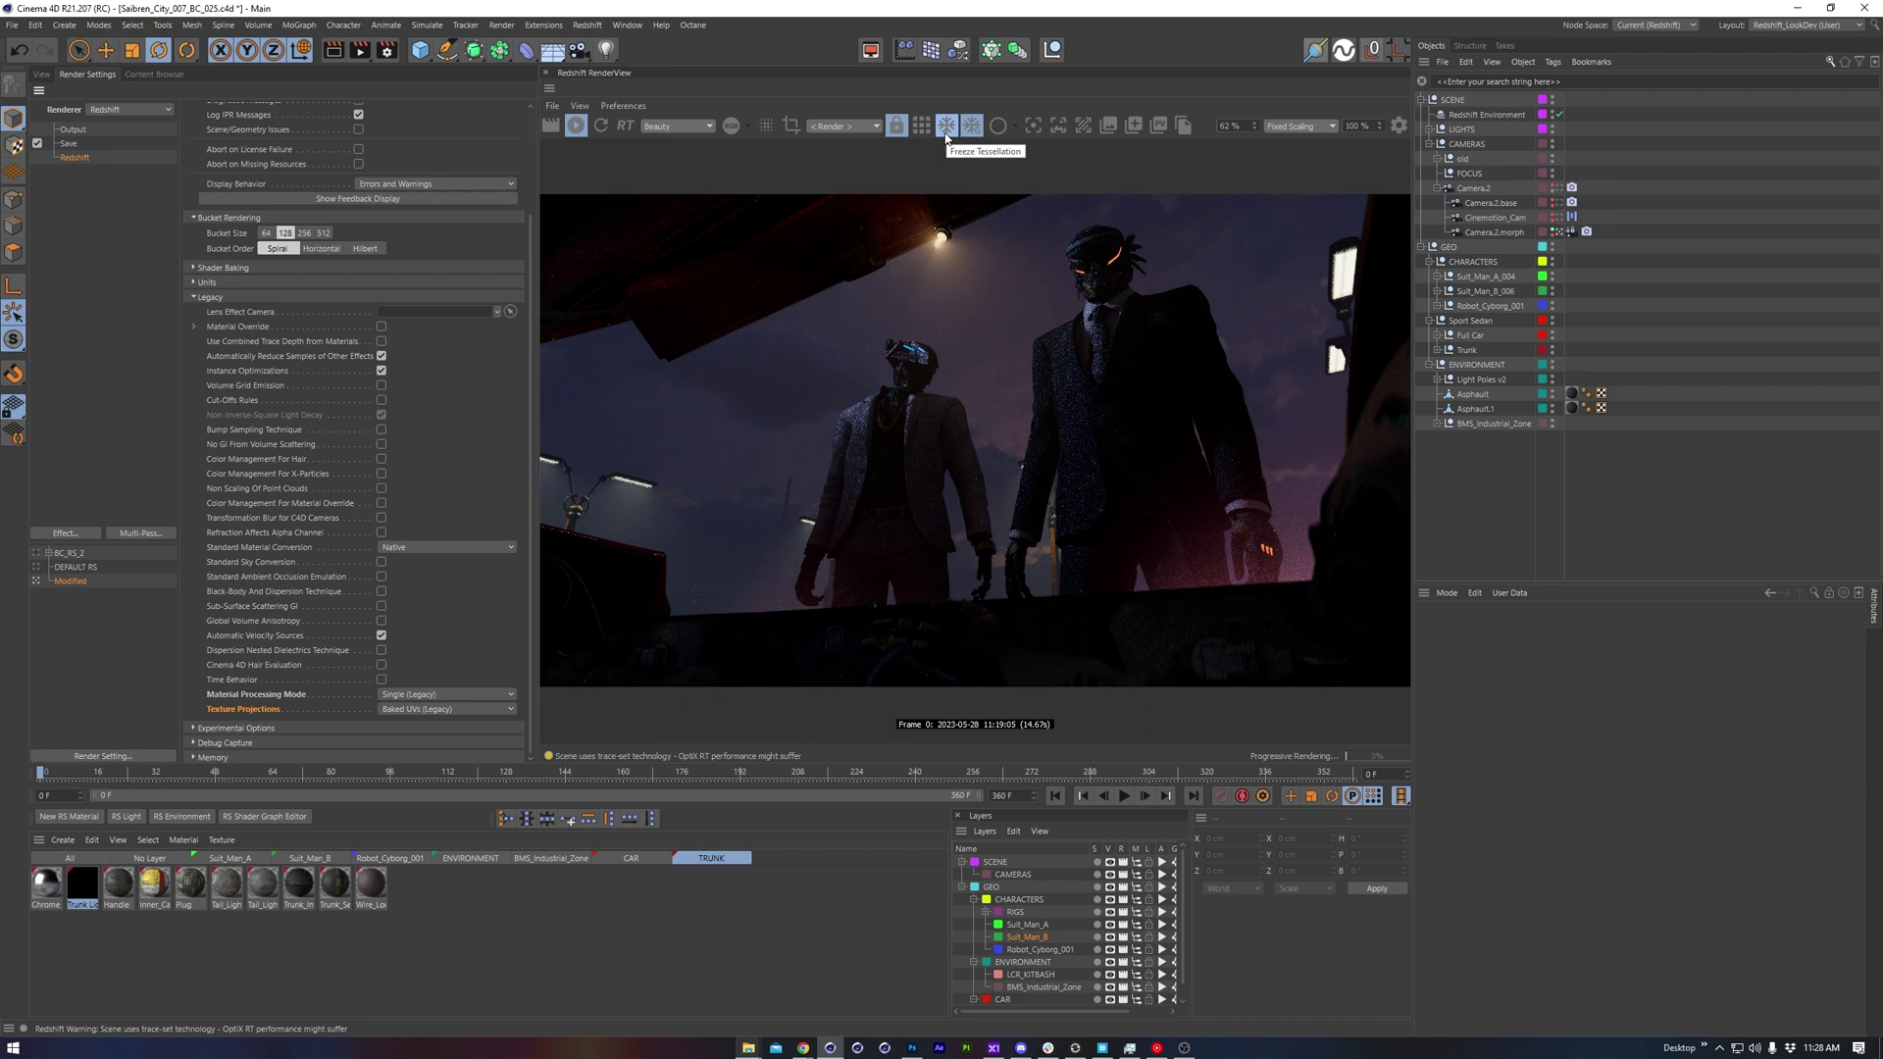
Step: Zoom and orbit the perspective view closer to the two suited characters, then show Render Settings
left_click(42, 75)
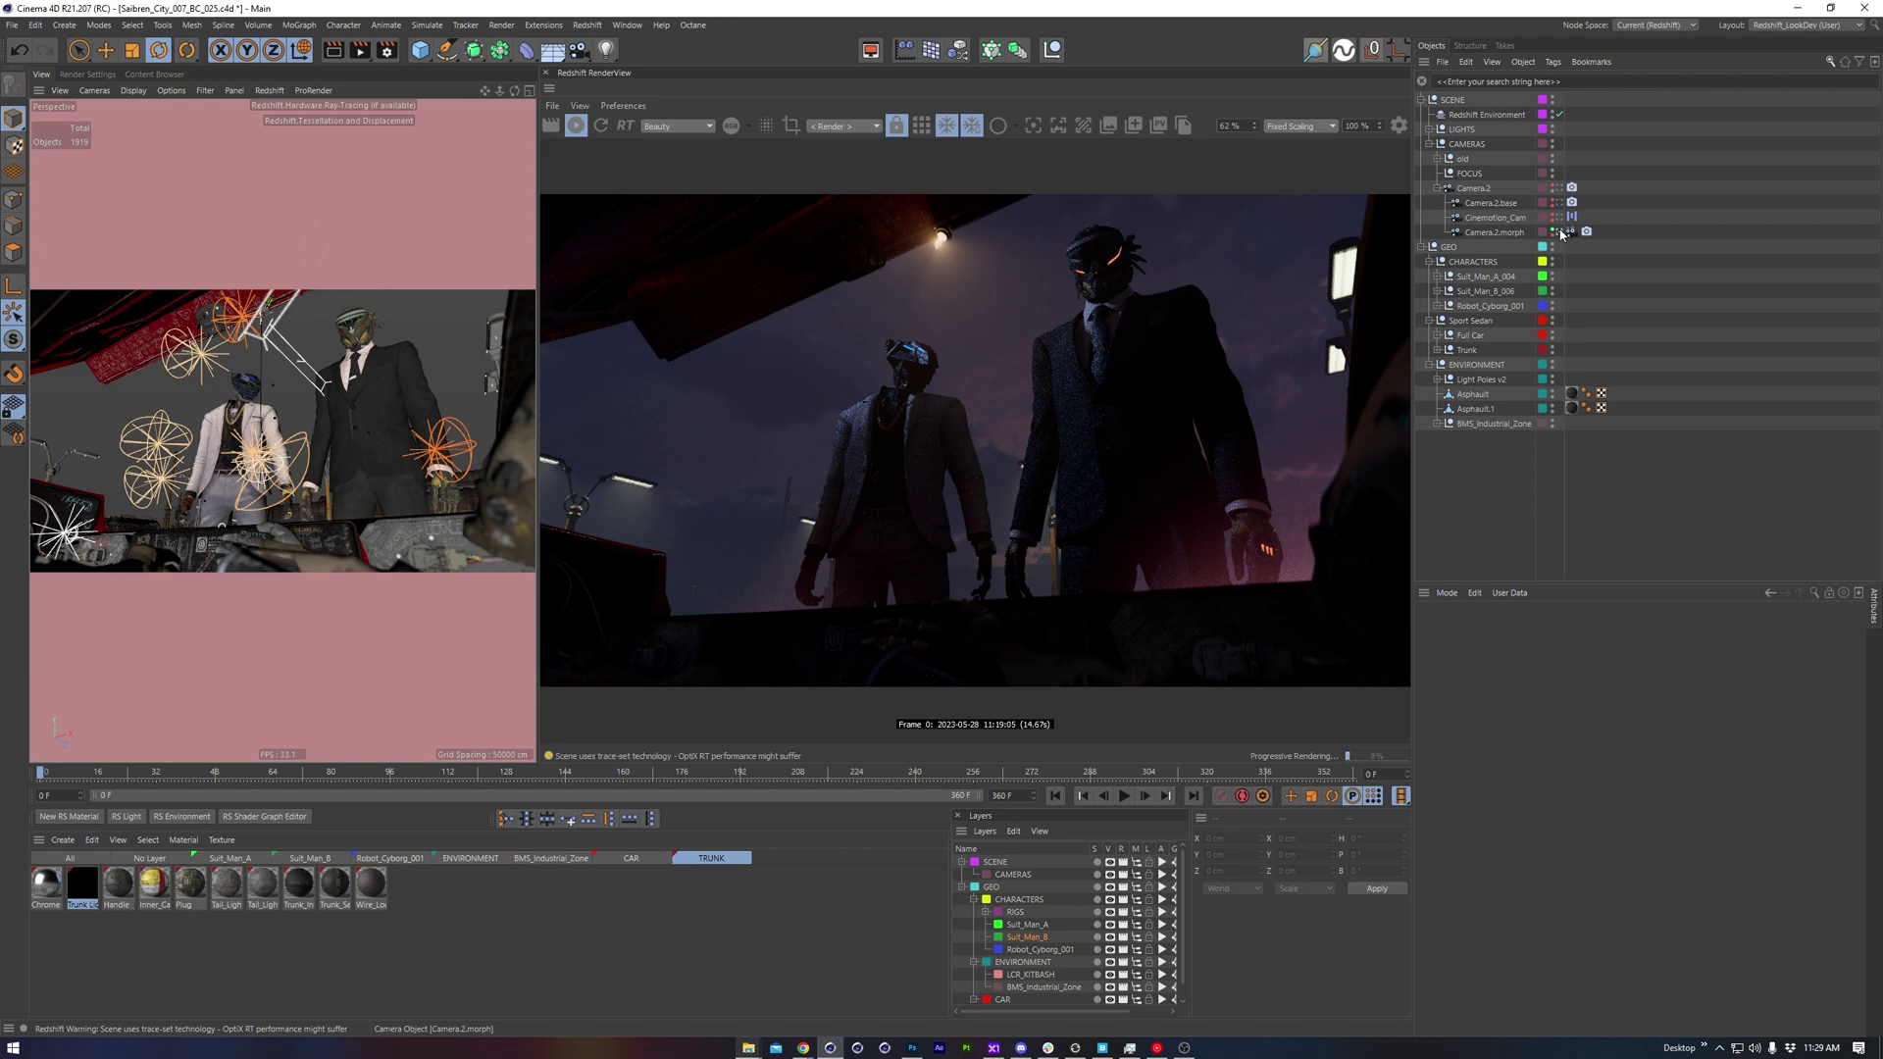
scroll(466, 408, "up", 5)
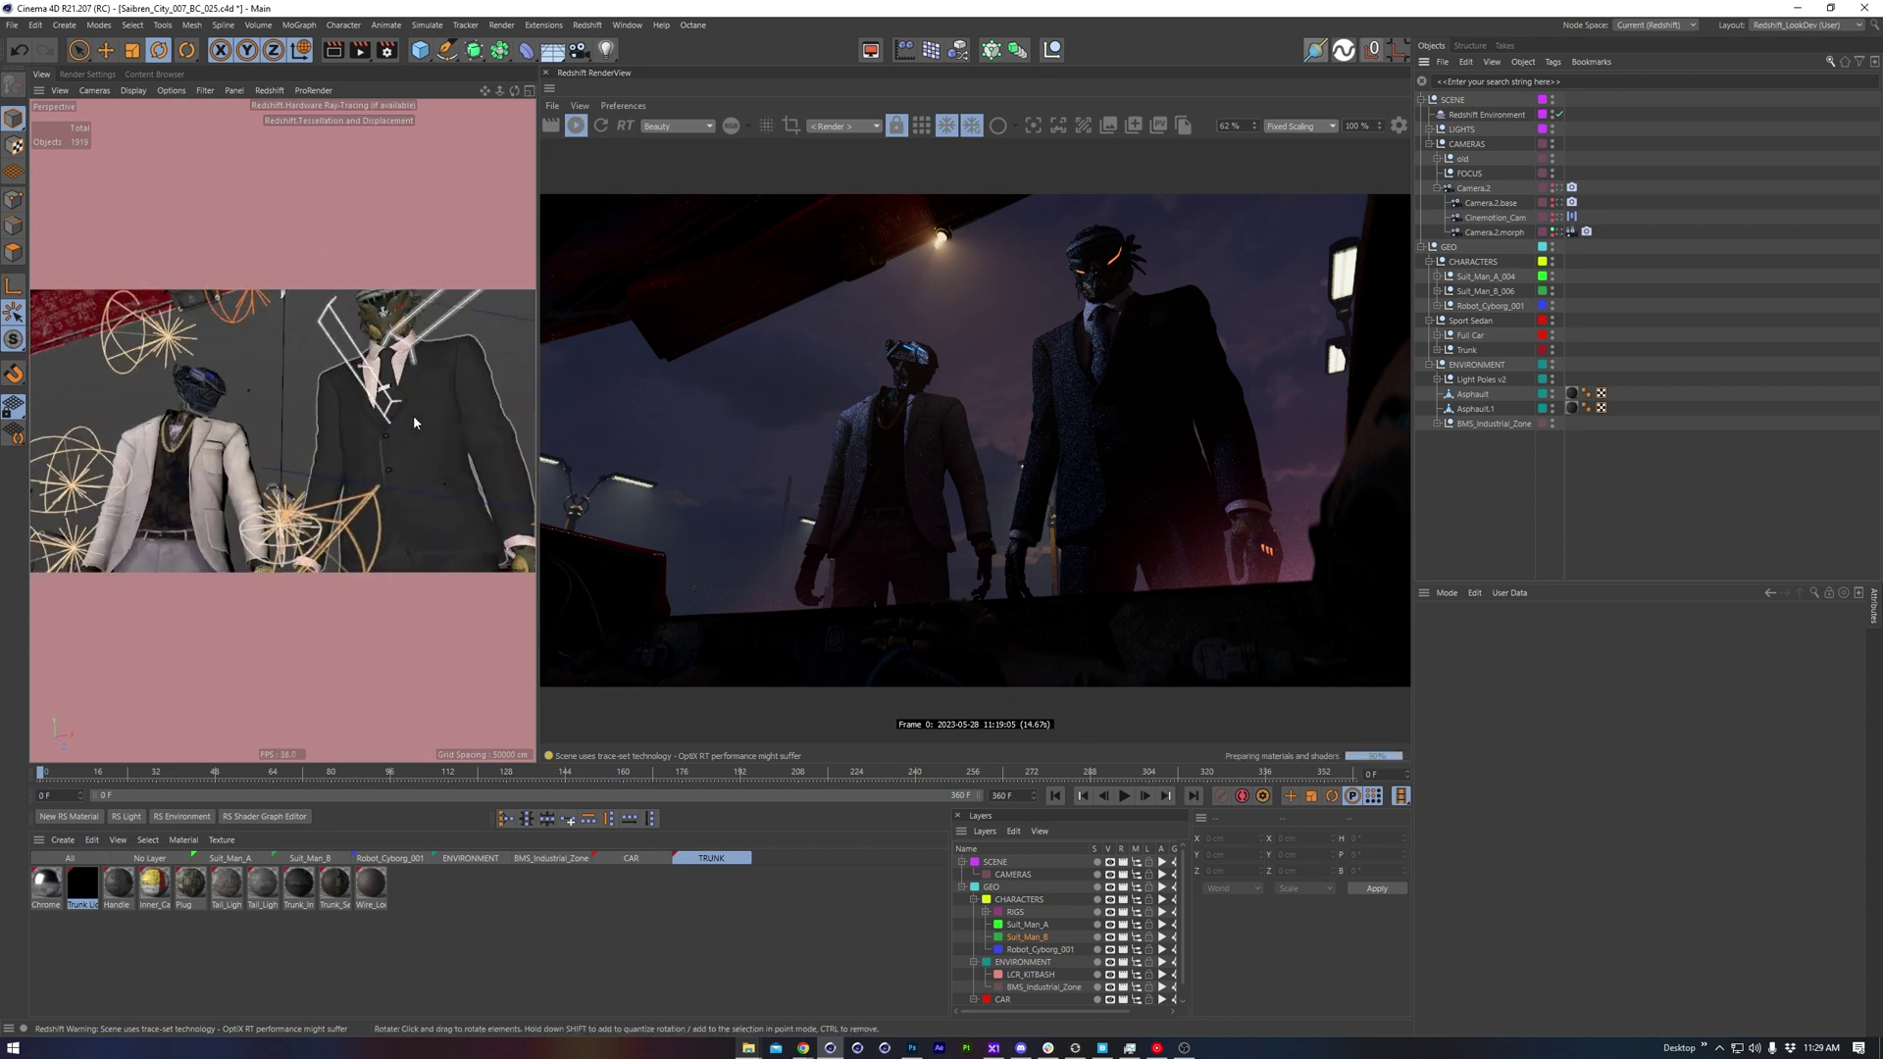
scroll(393, 428, "up", 2)
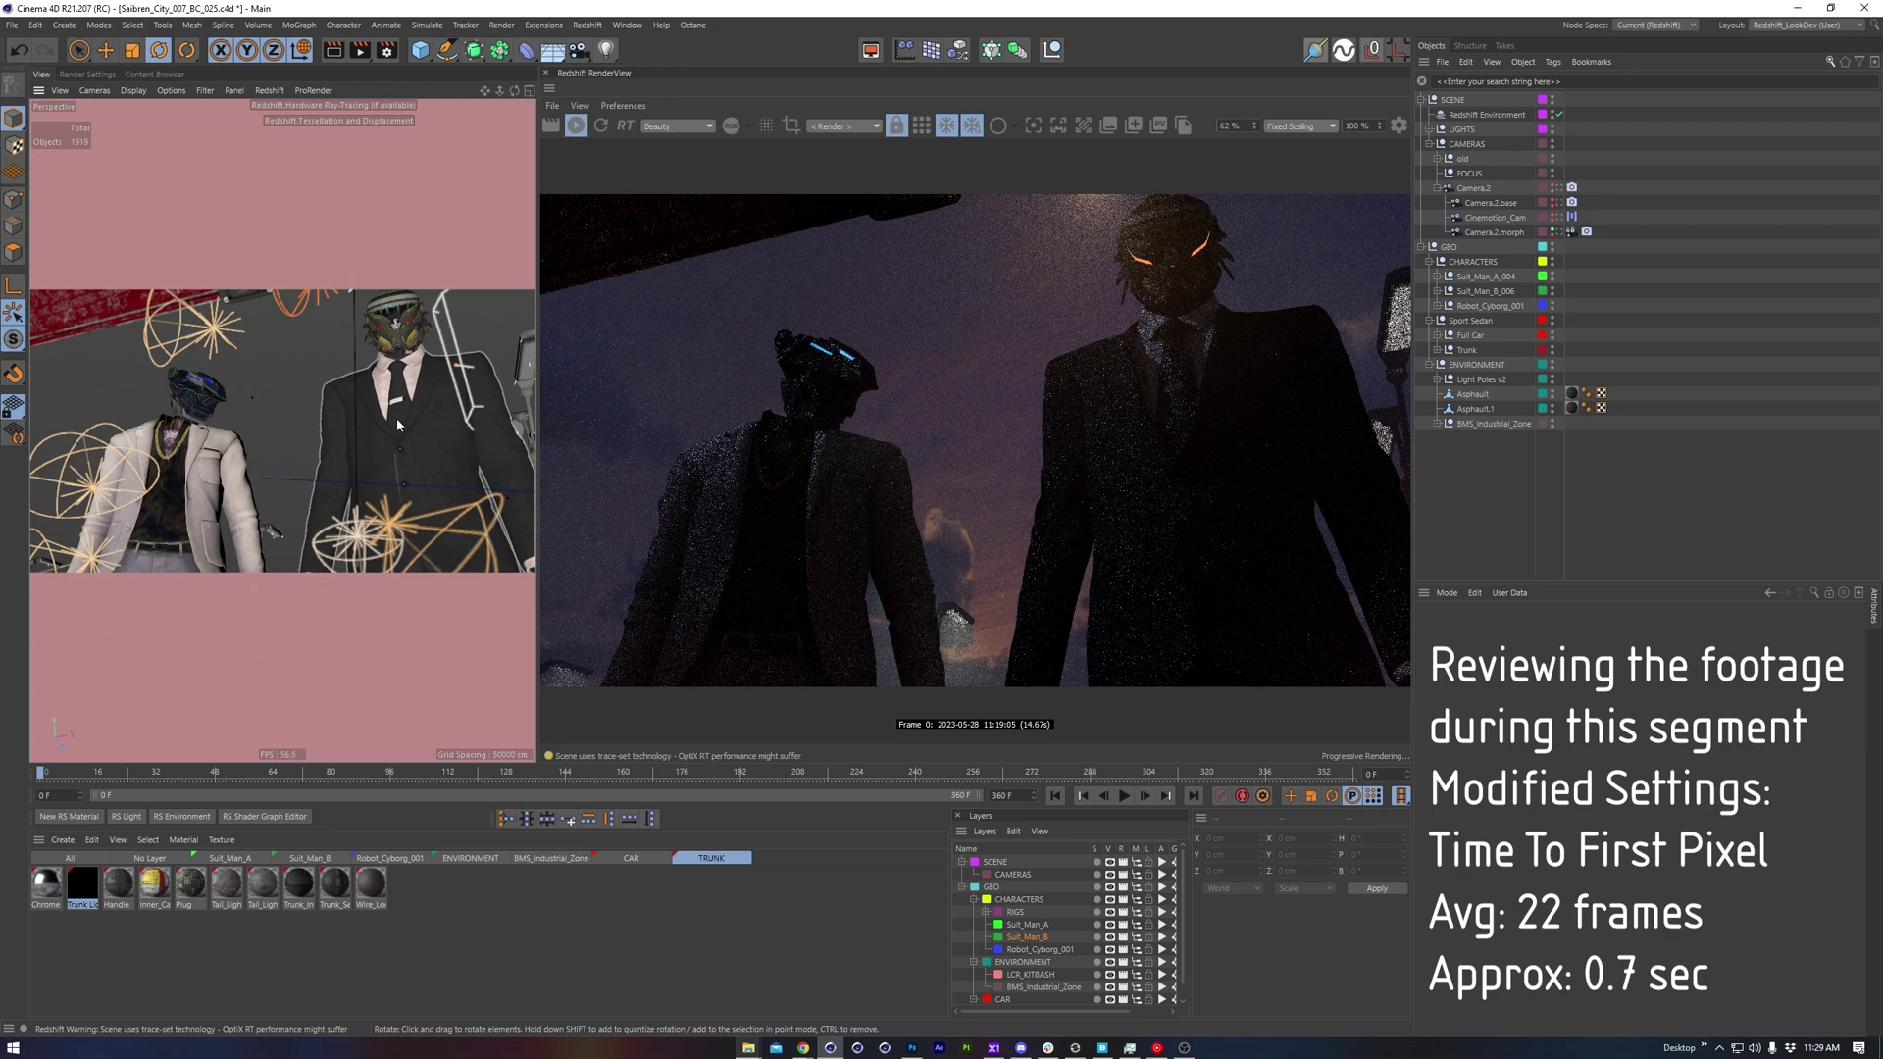
scroll(390, 429, "up", 2)
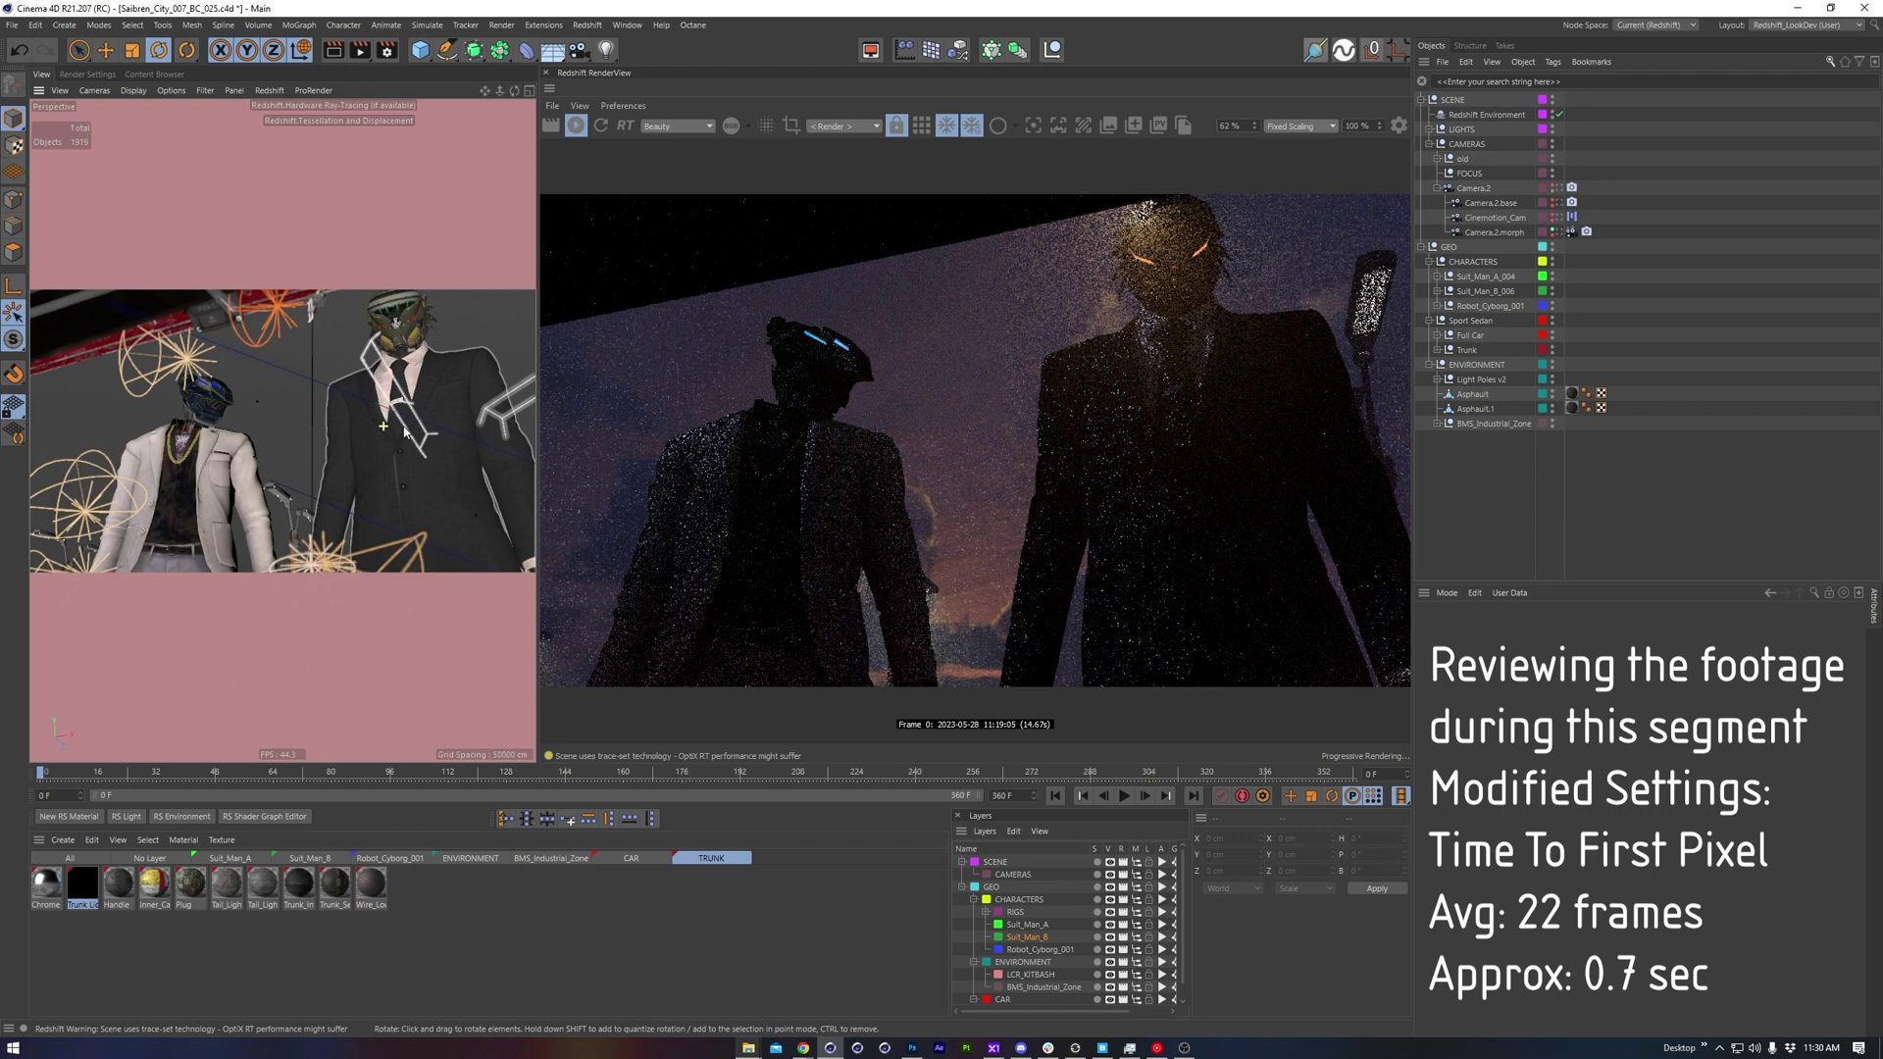
left_click_drag(404, 431, 392, 426, "alt")
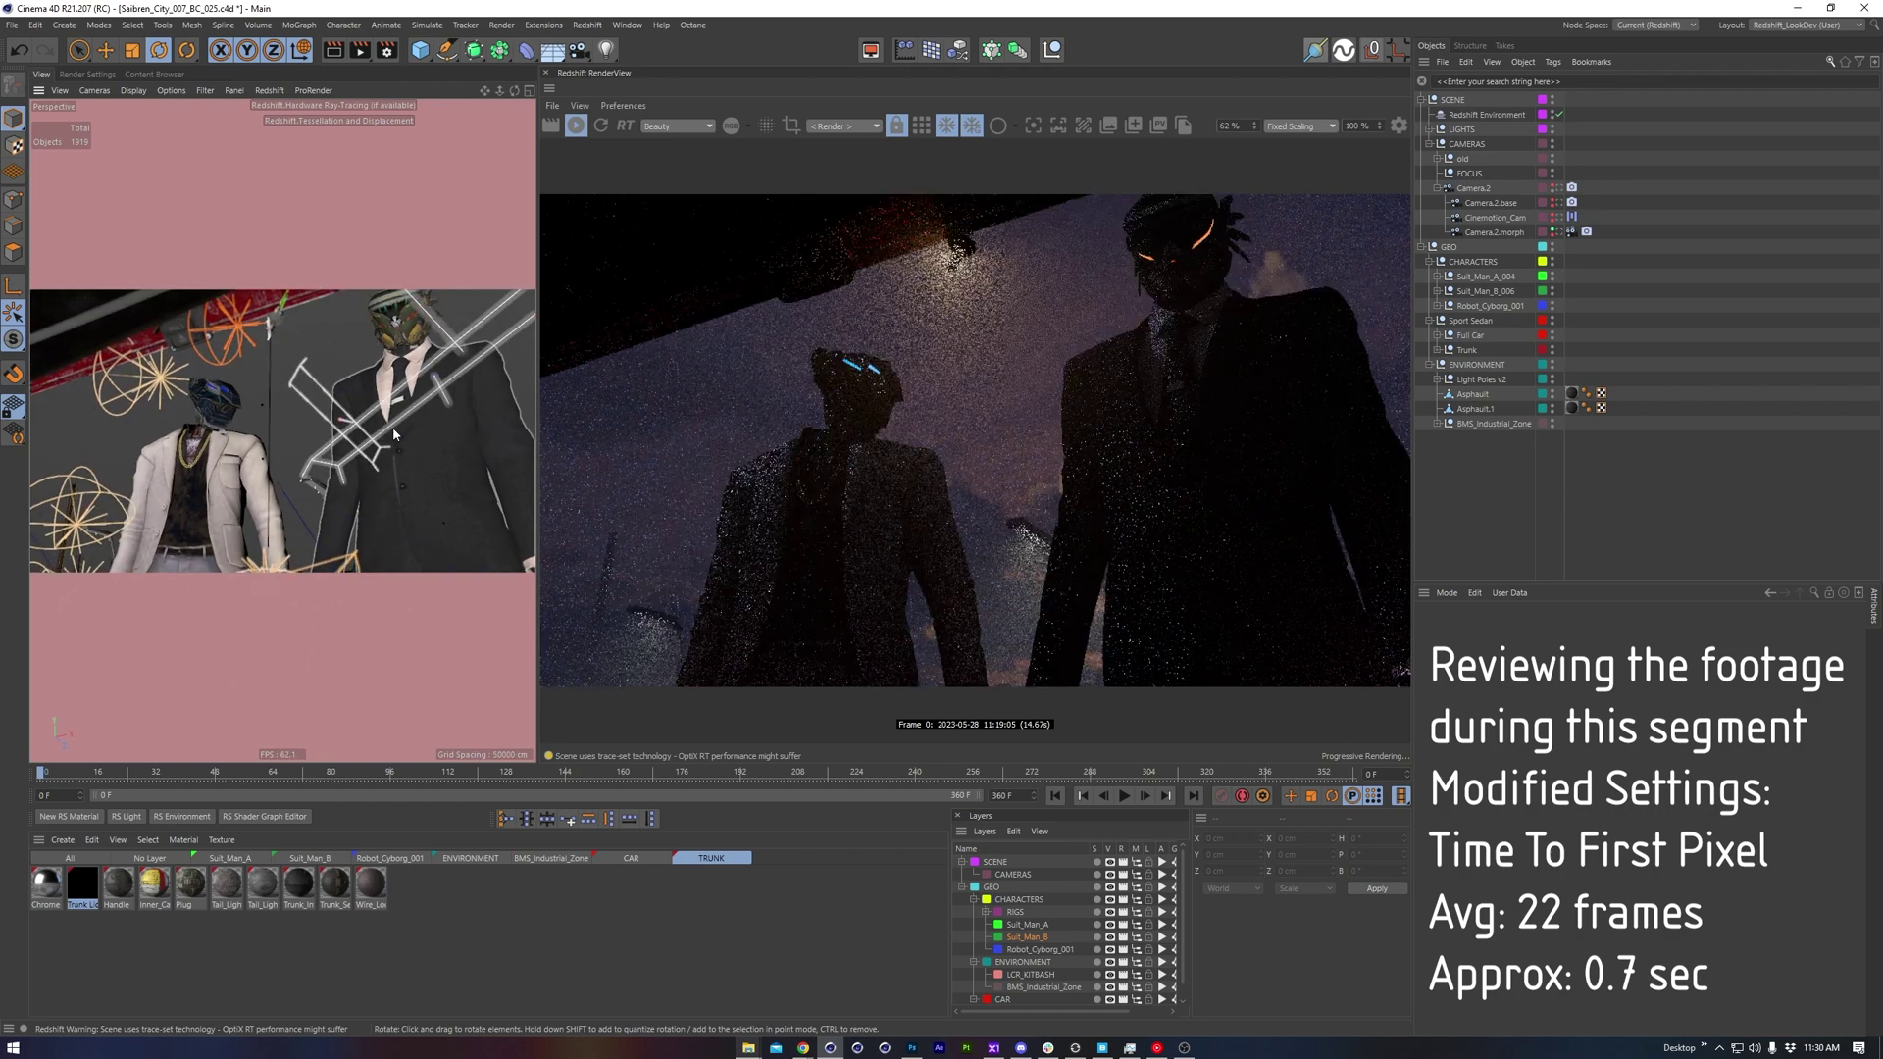
key("ctrl+b")
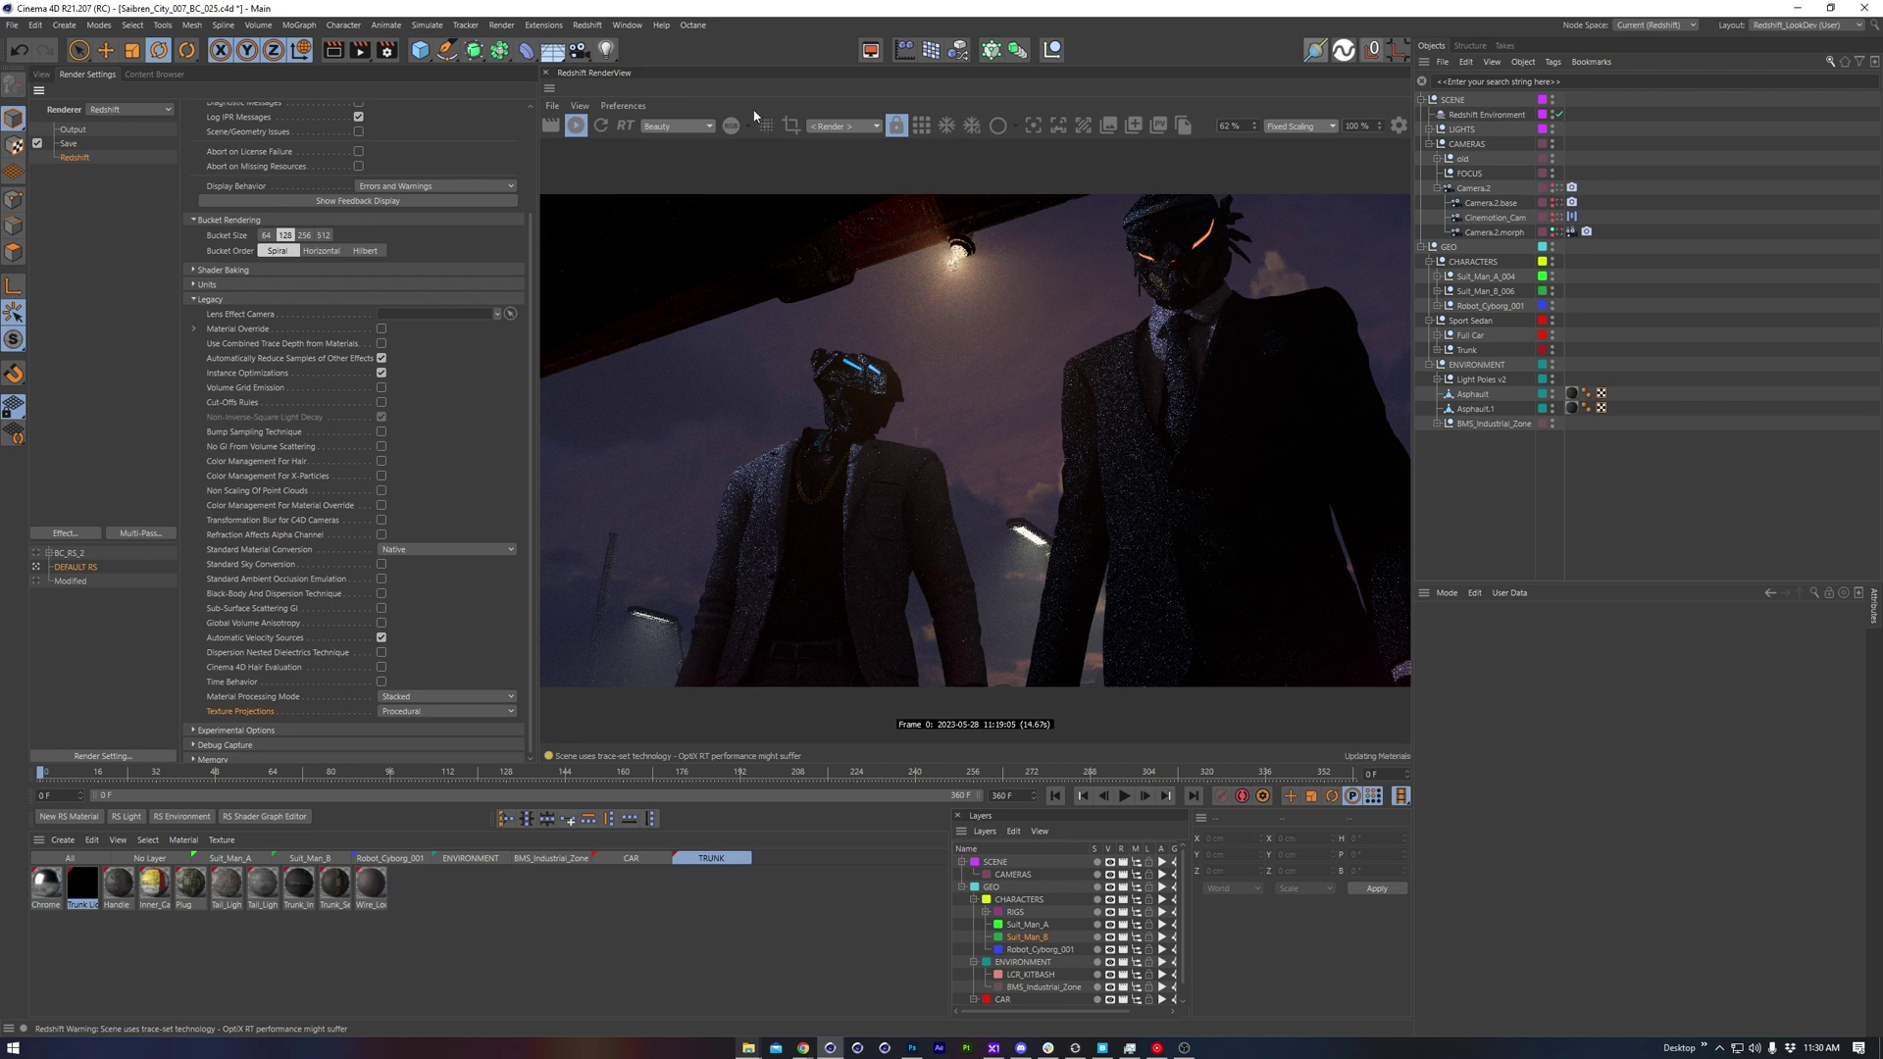
Step: Change the IPR undersampling level and orbit around the characters to test preview responsiveness
left_click(581, 106)
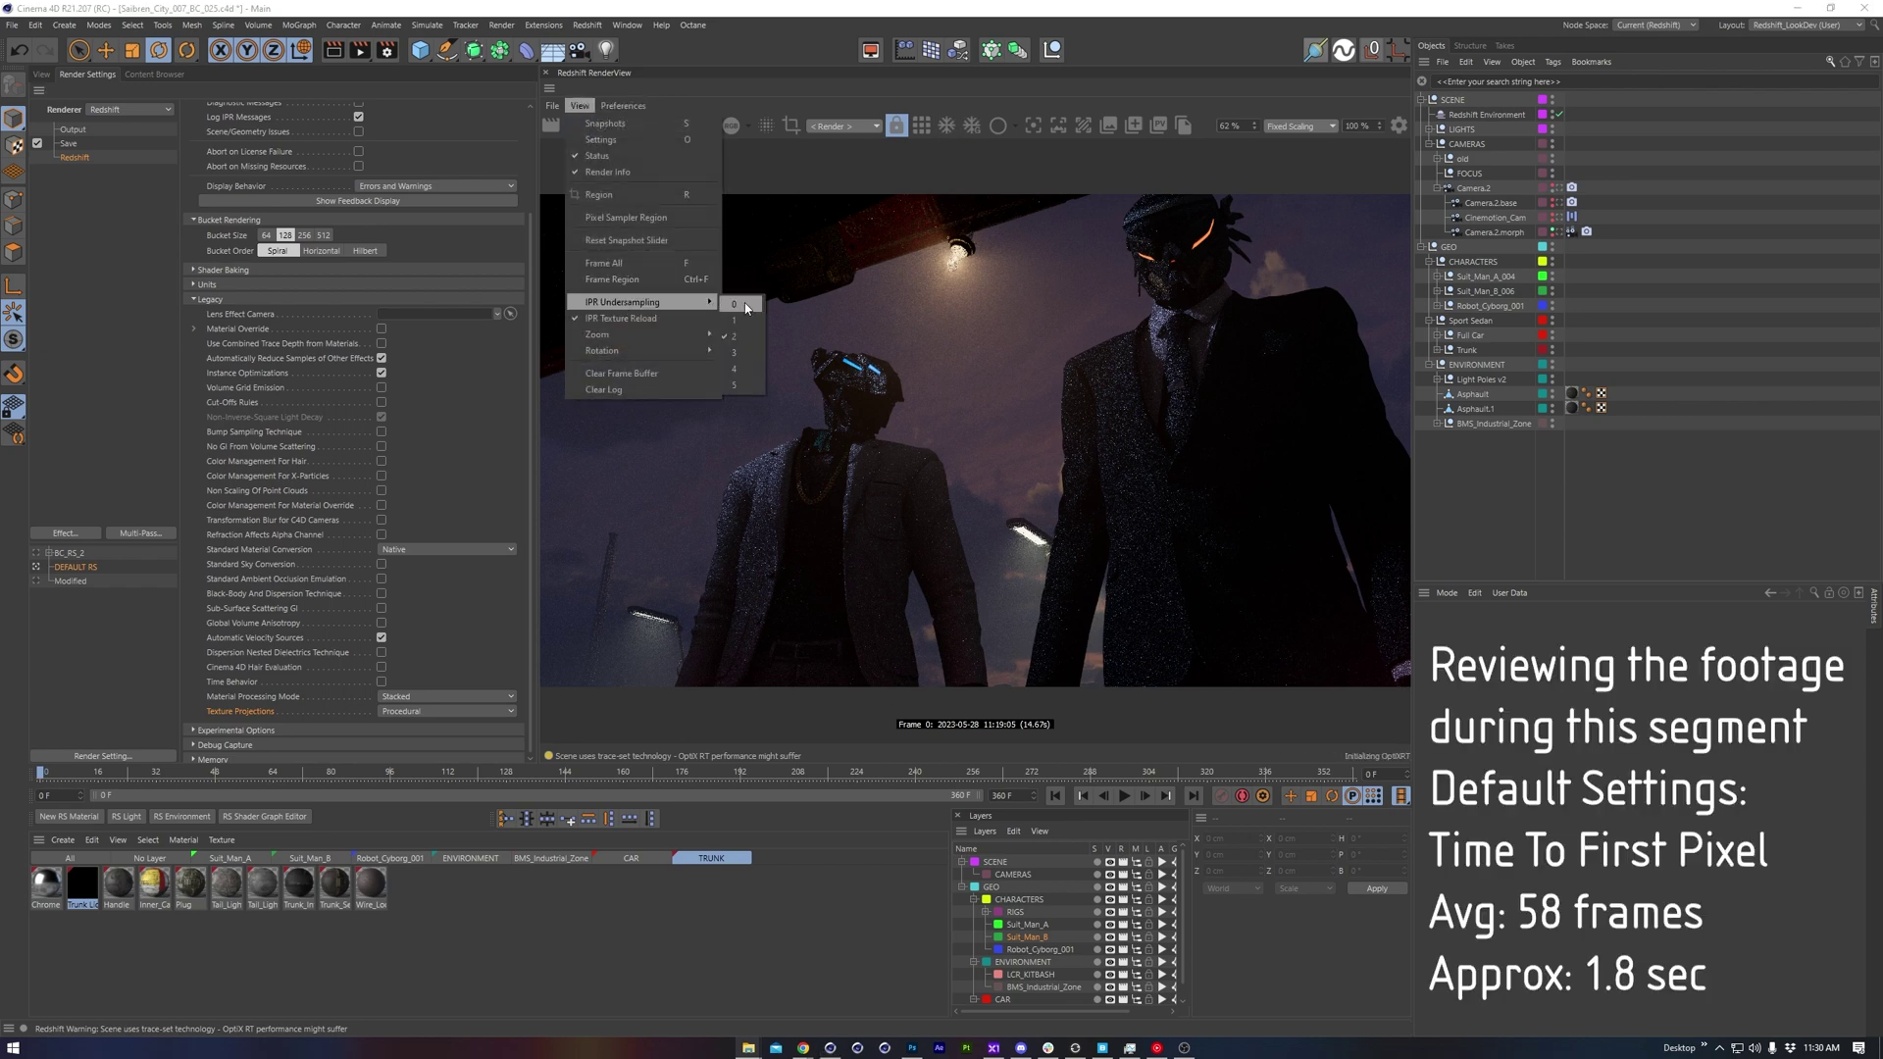
left_click(741, 305)
left_click(41, 74)
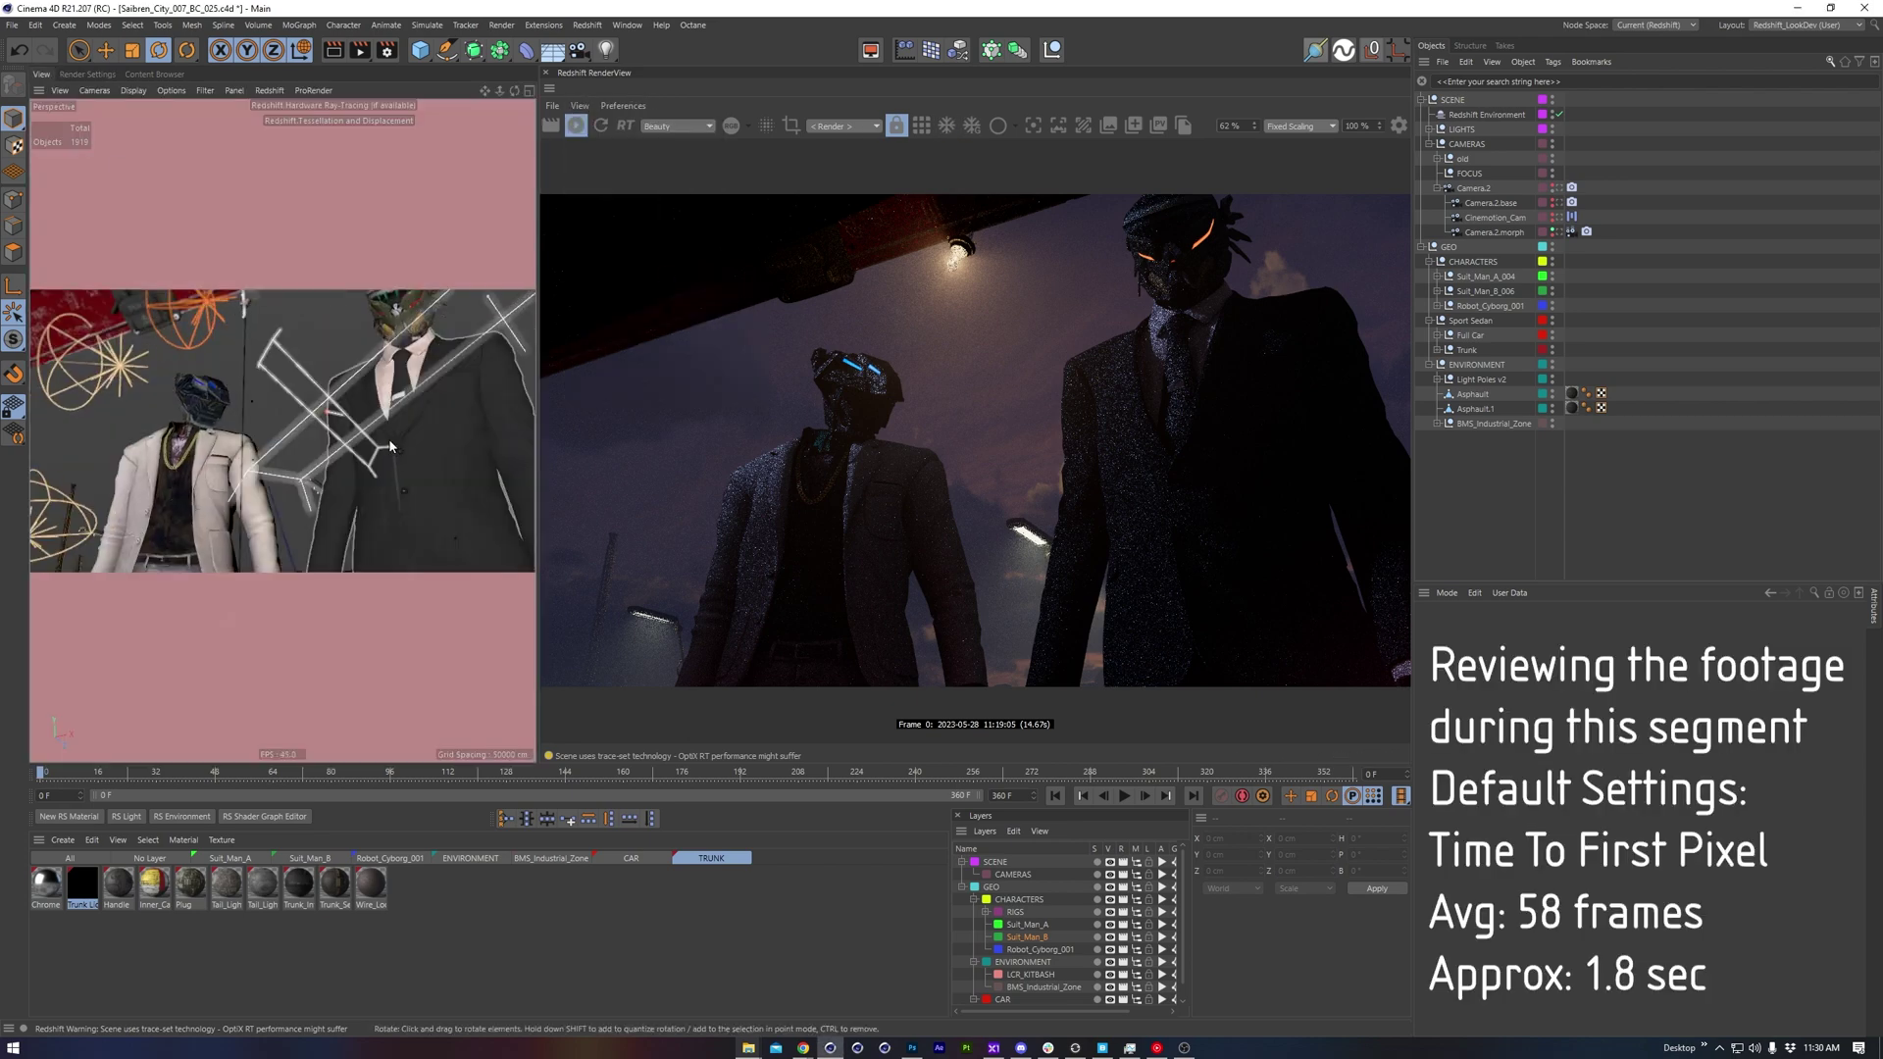
left_click_drag(389, 441, 365, 433, "alt")
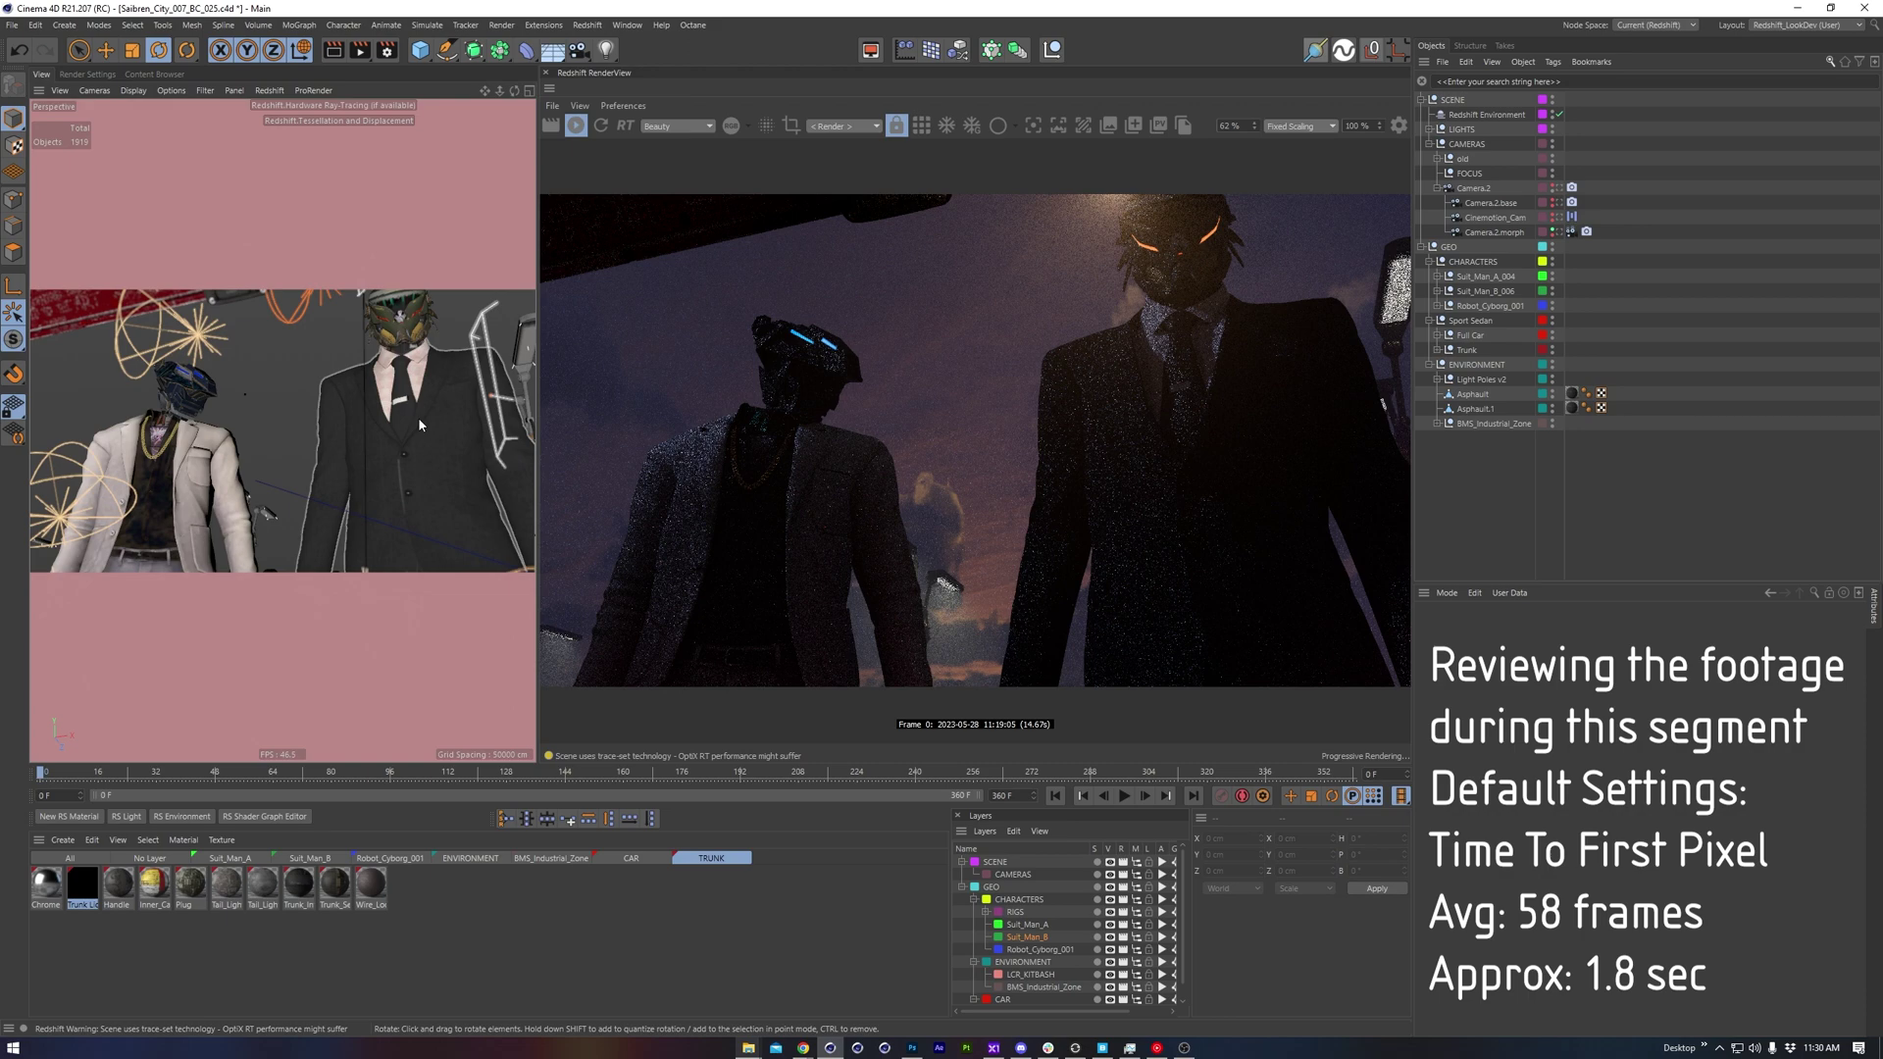
left_click_drag(410, 423, 401, 425, "alt")
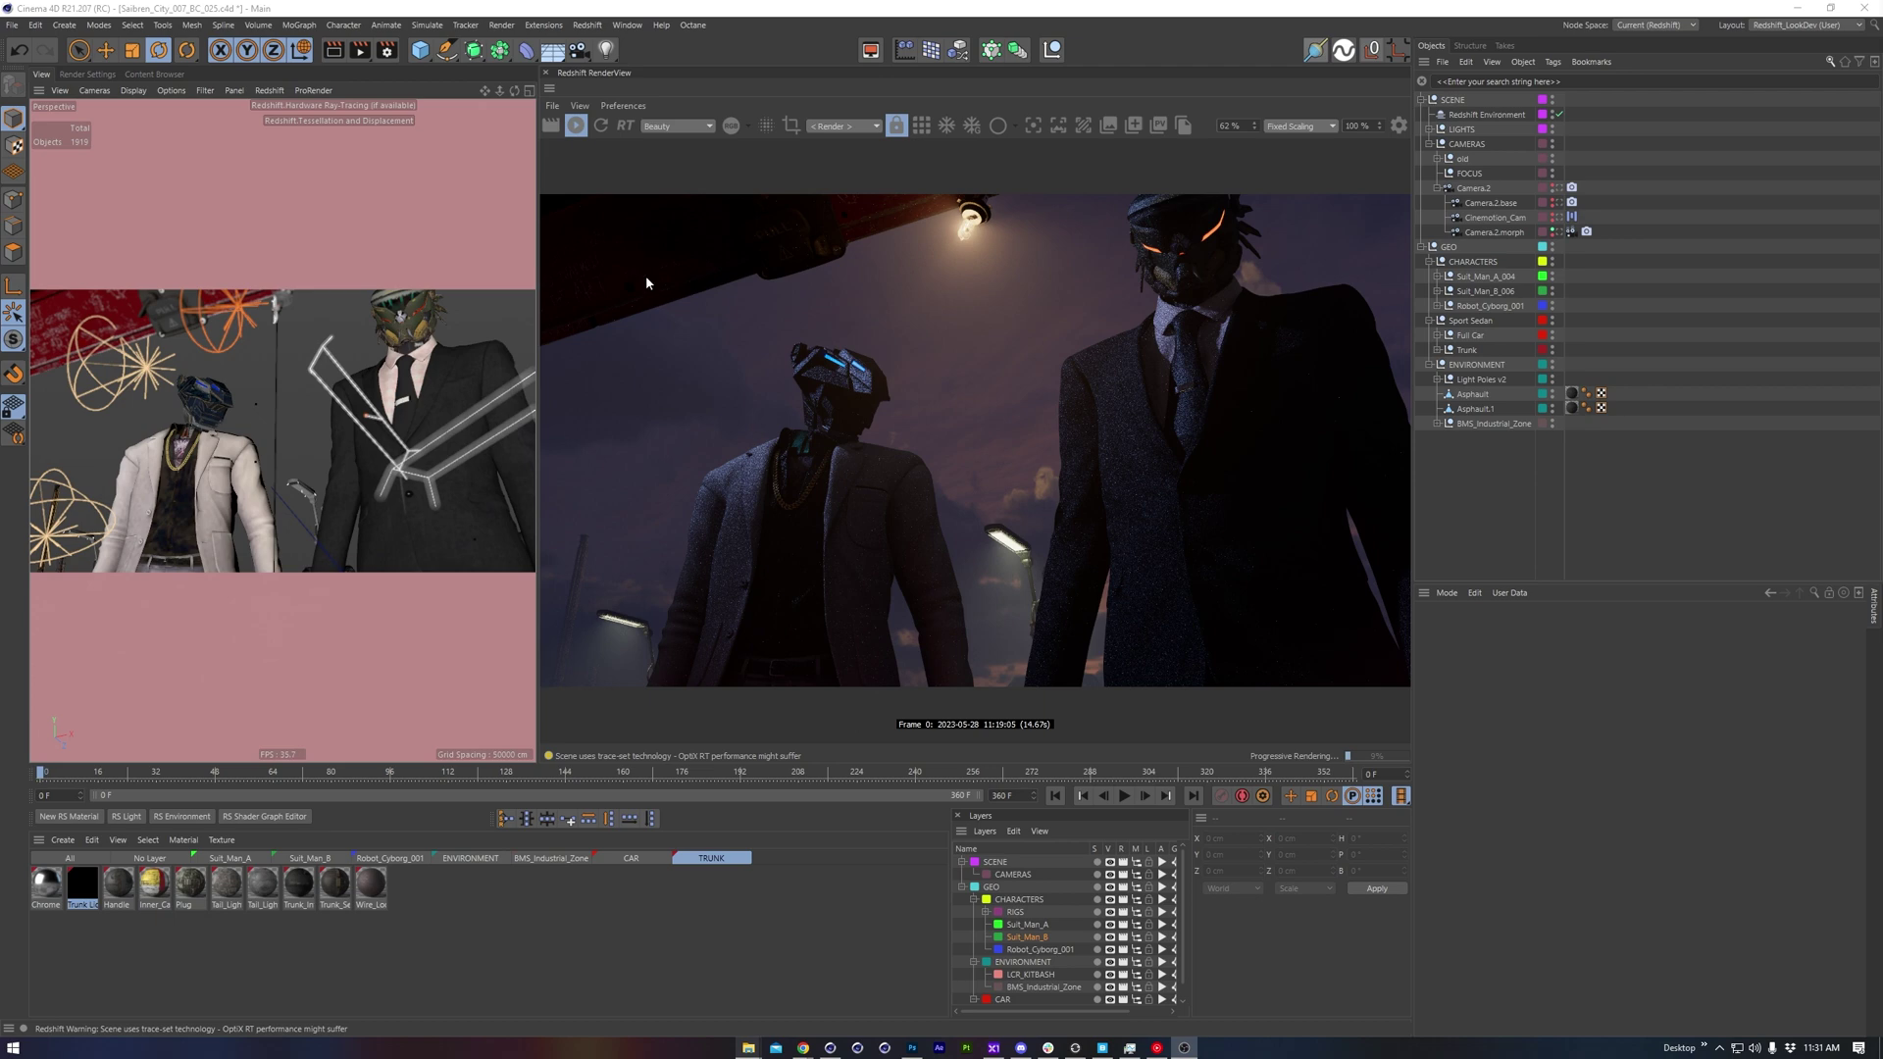
Step: Open Redshift preferences to check Material Previews is Off, then select the Trunk Lid material
key("ctrl+e")
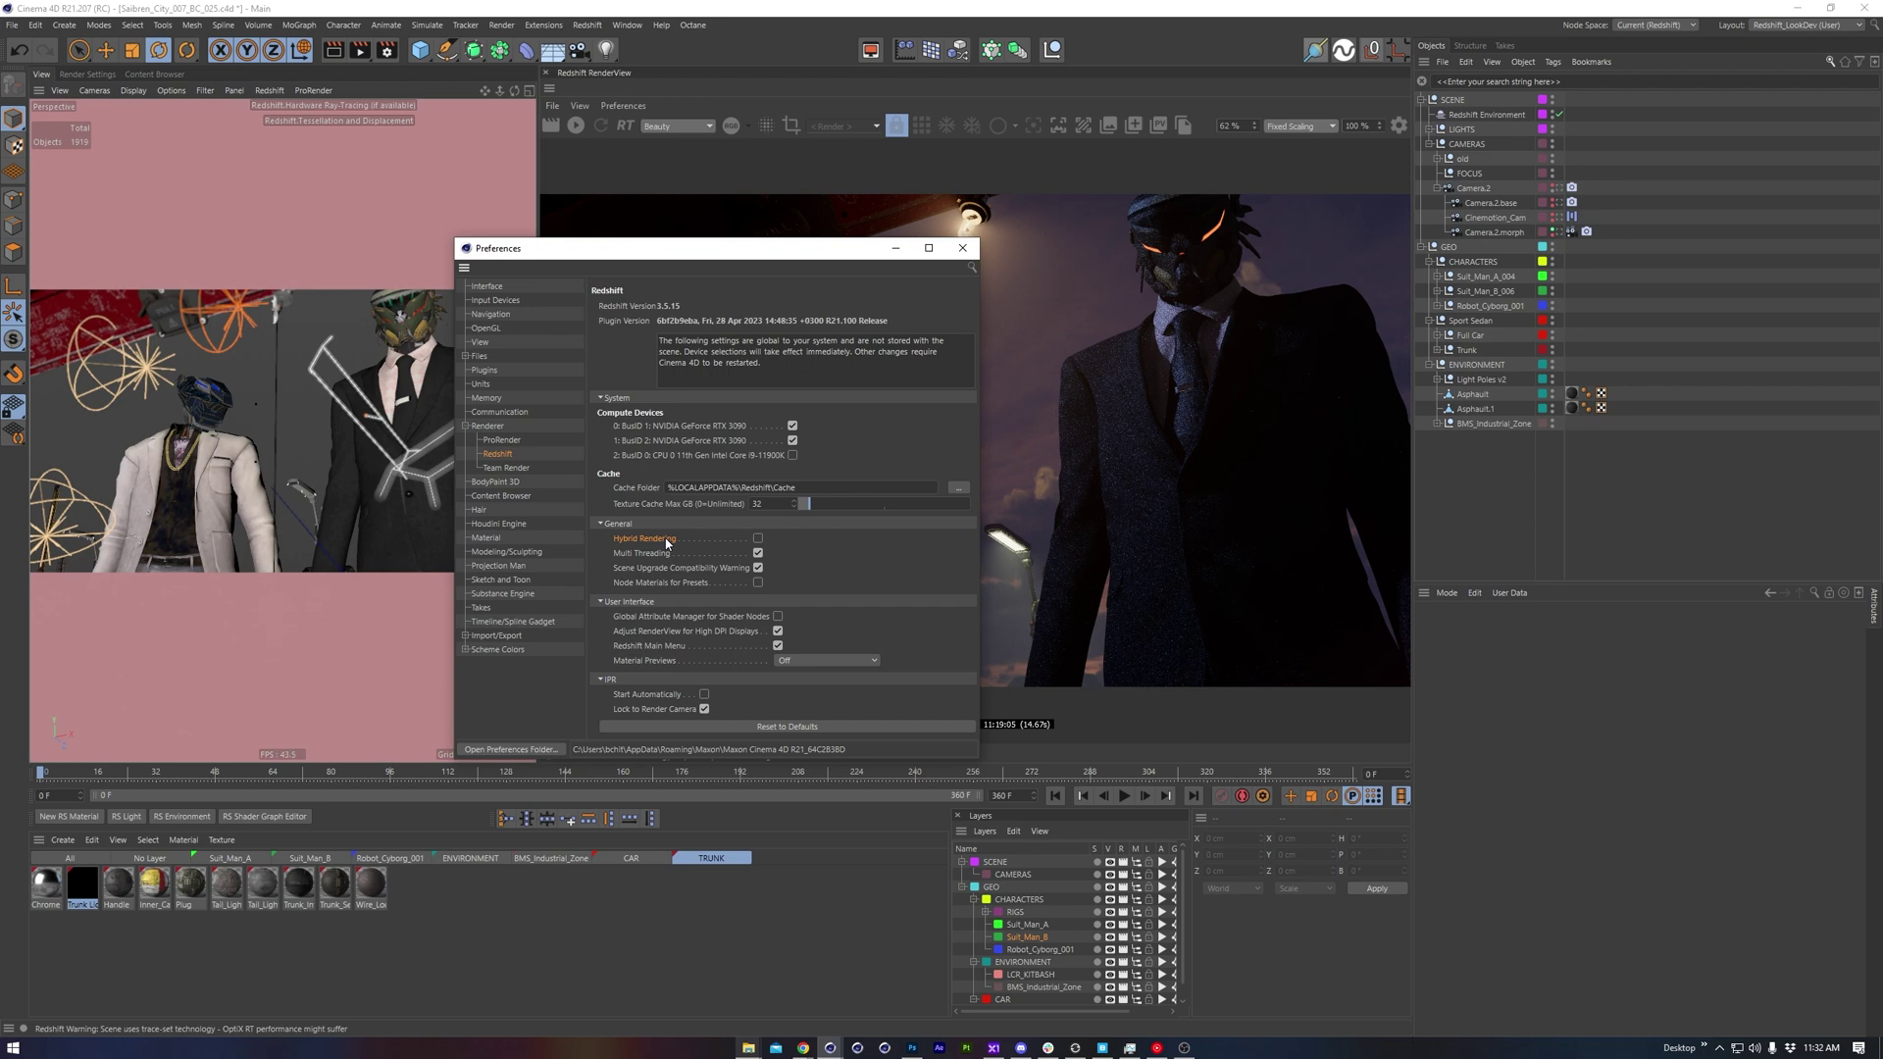
left_click(789, 661)
left_click(82, 883)
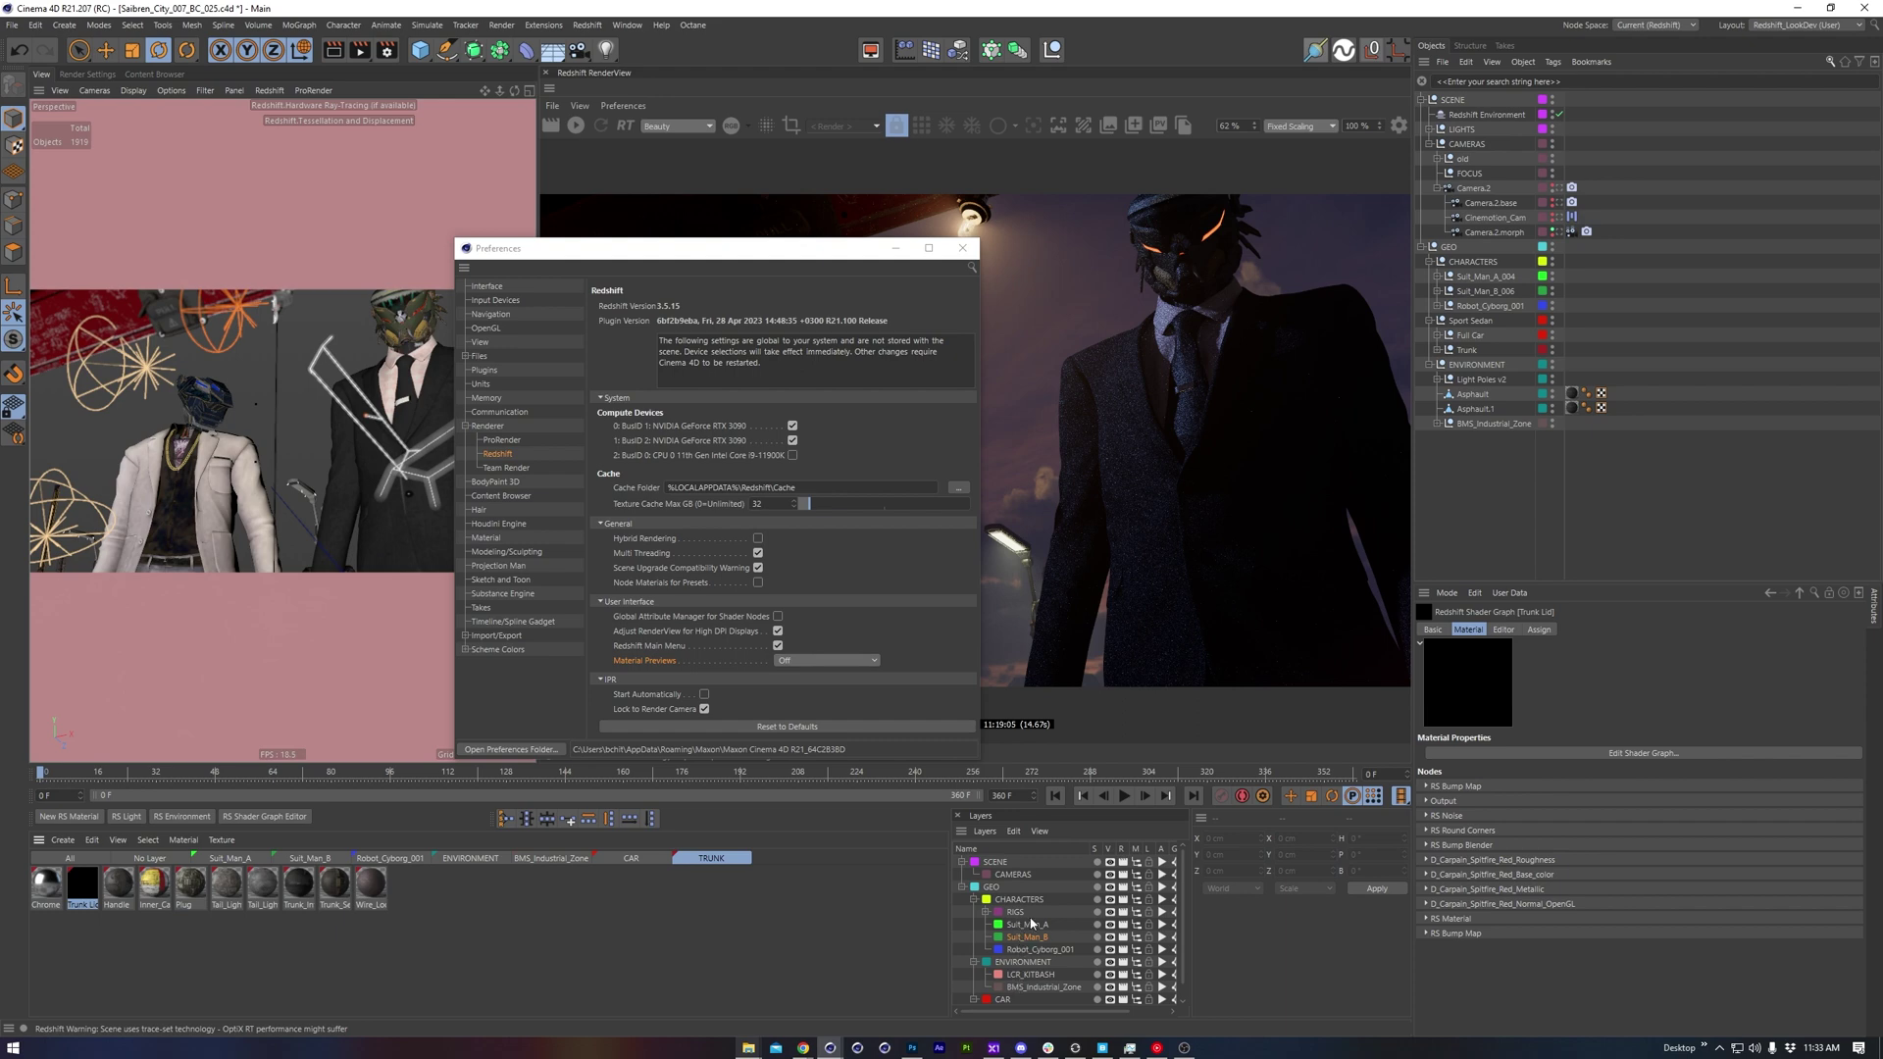
Step: Open the Trunk Lid shader graph and inspect its Base_color, Roughness and Metallic texture nodes
double_click(83, 882)
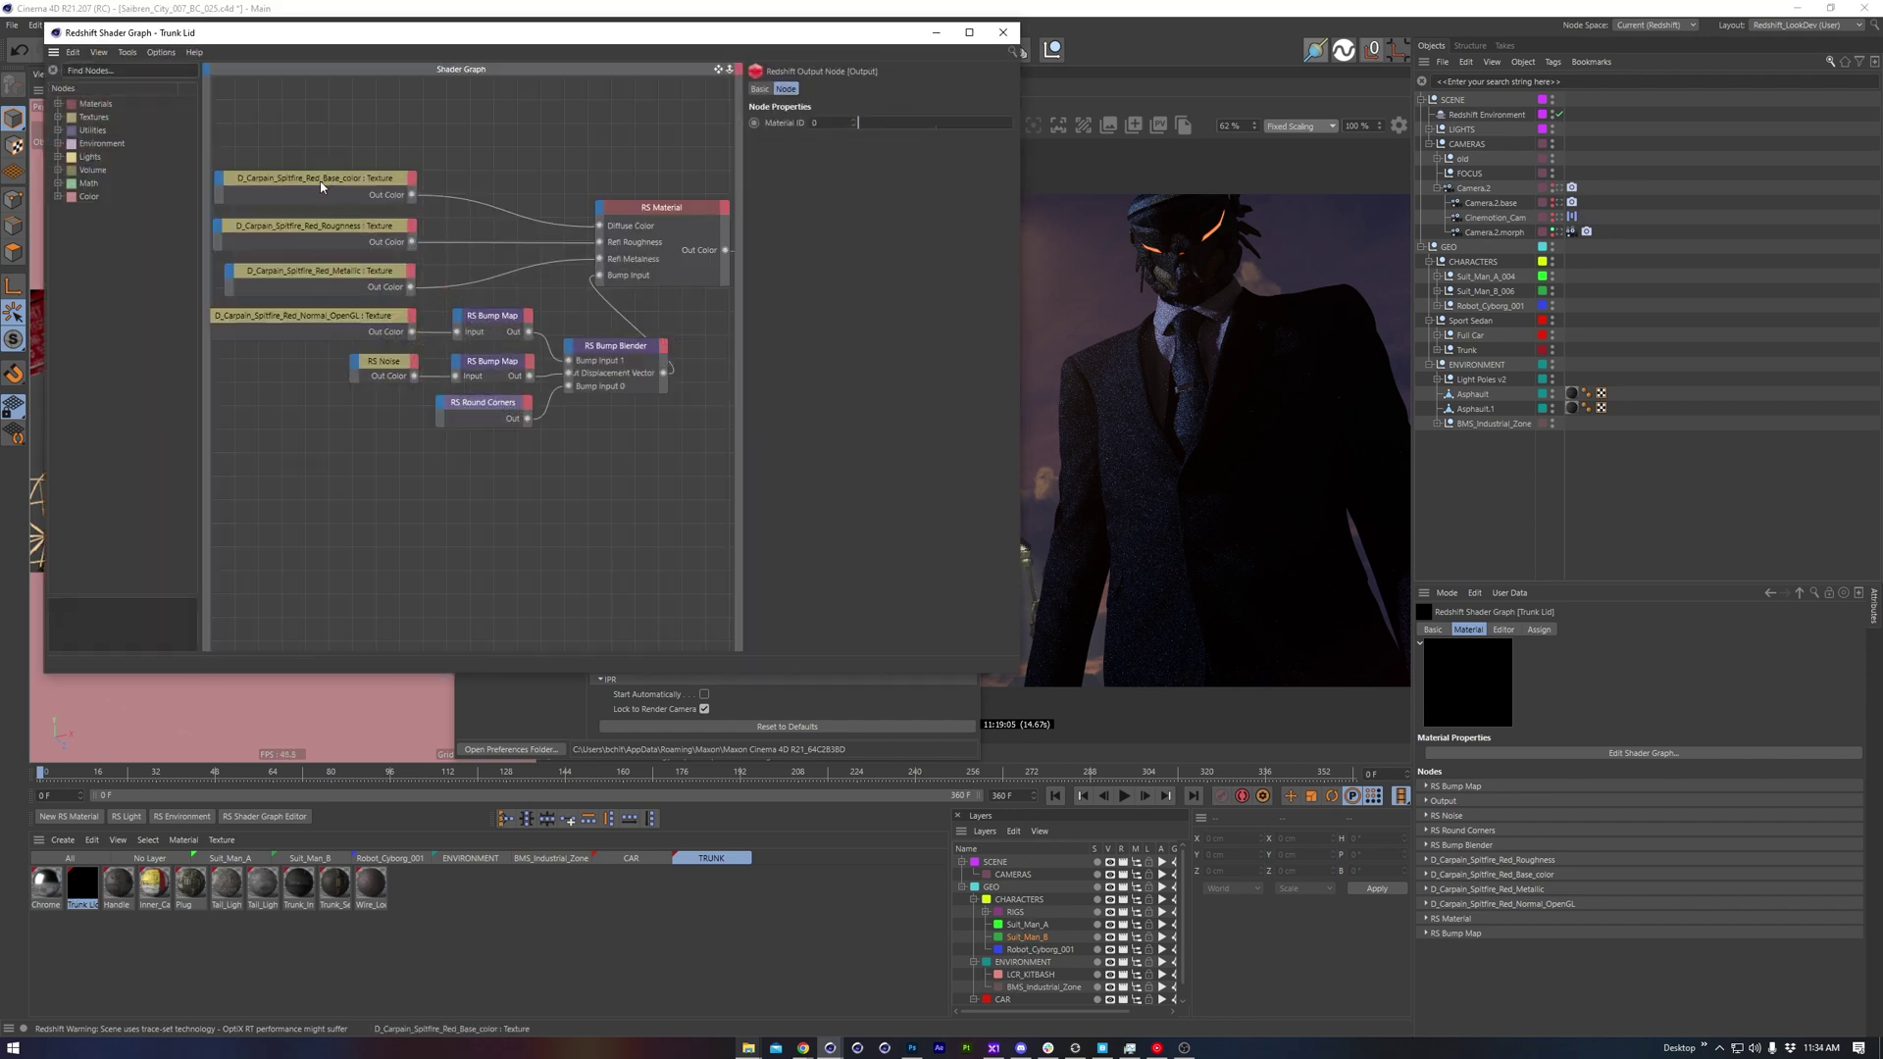
left_click(330, 177)
left_click(325, 229)
left_click(317, 270)
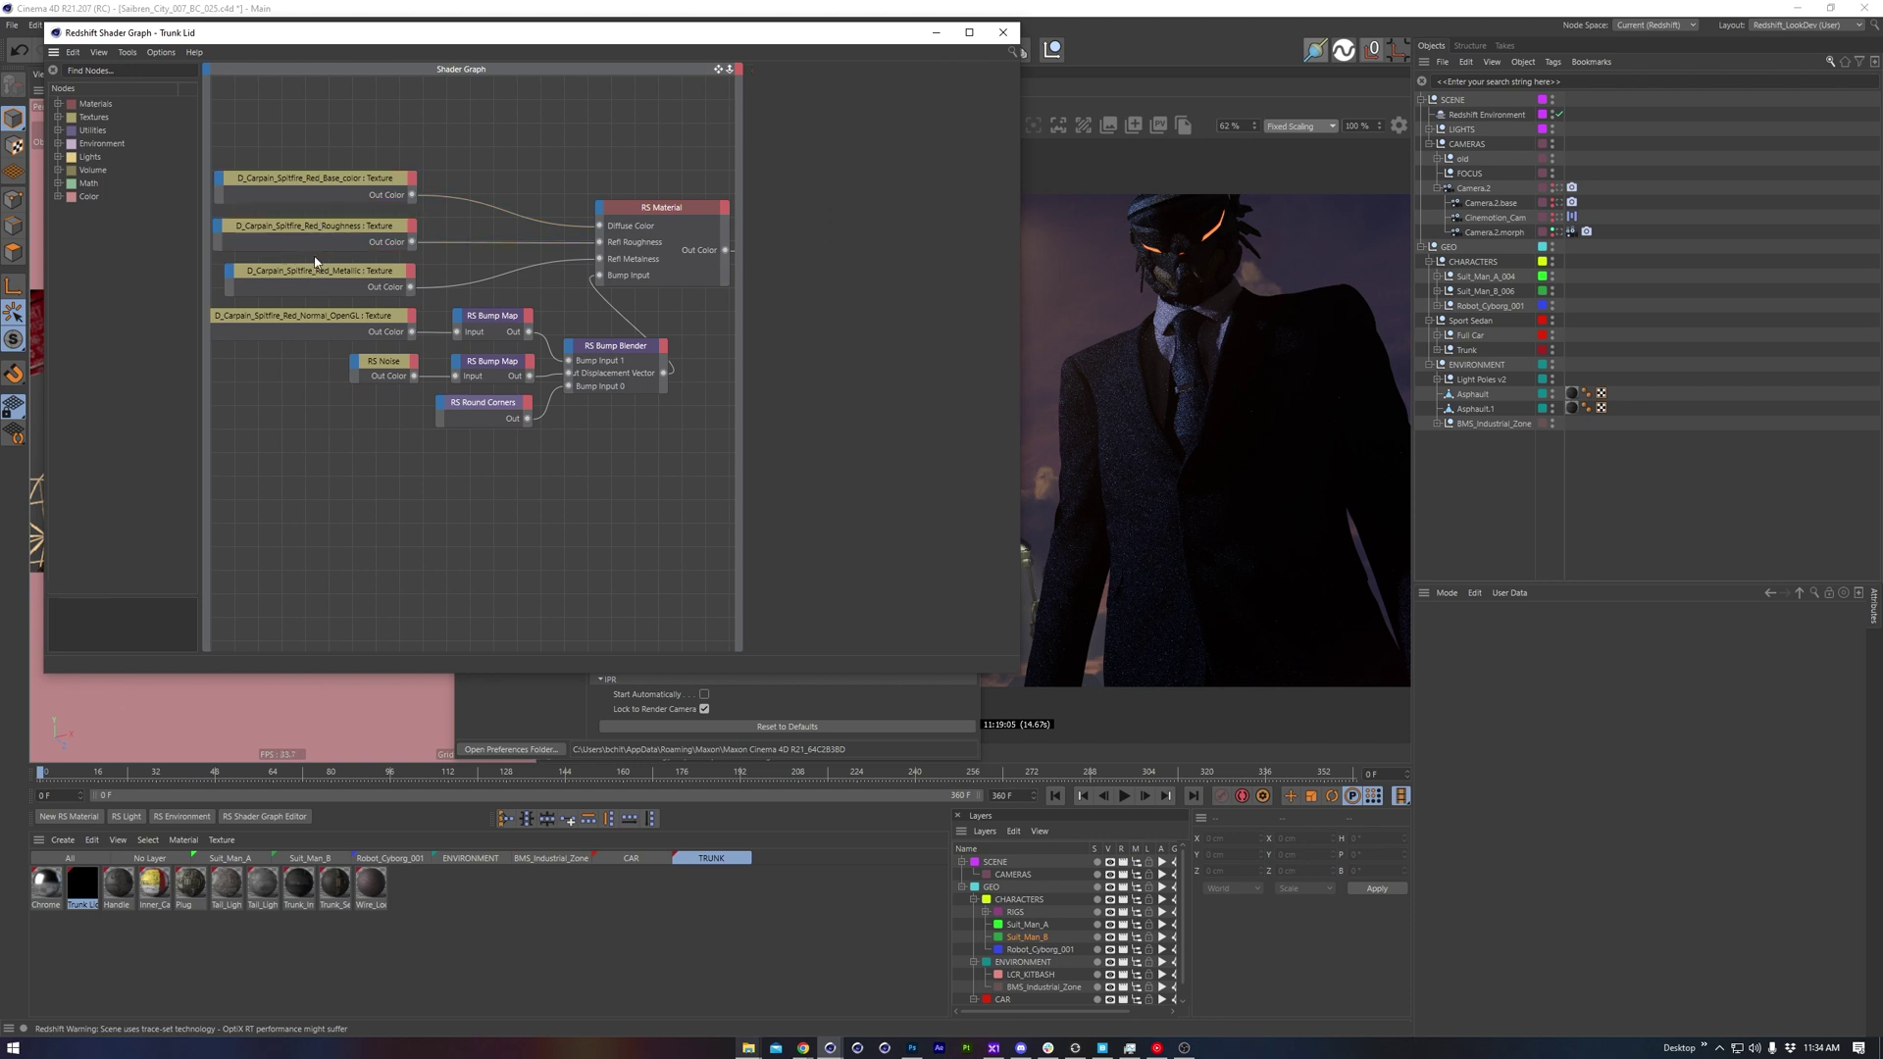